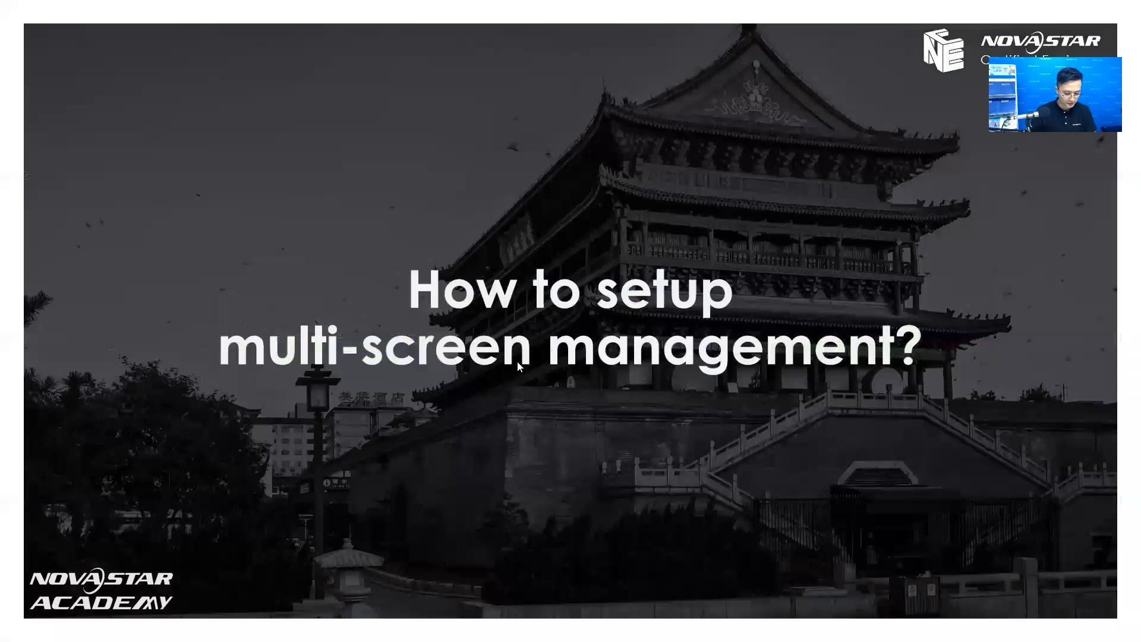
left_click(517, 363)
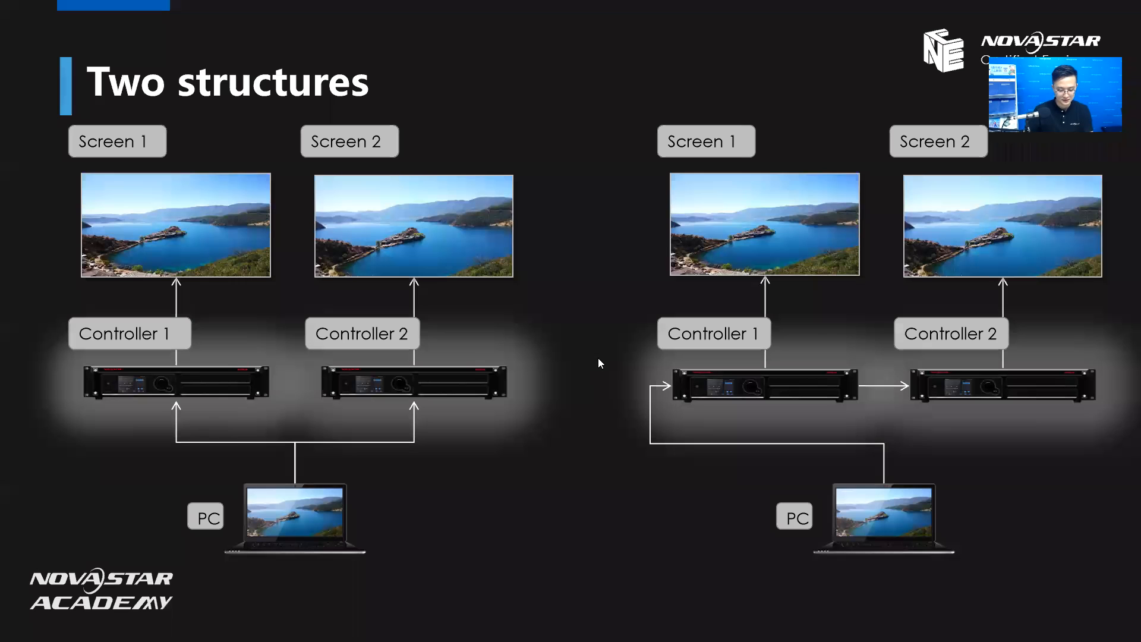
left_click(638, 421)
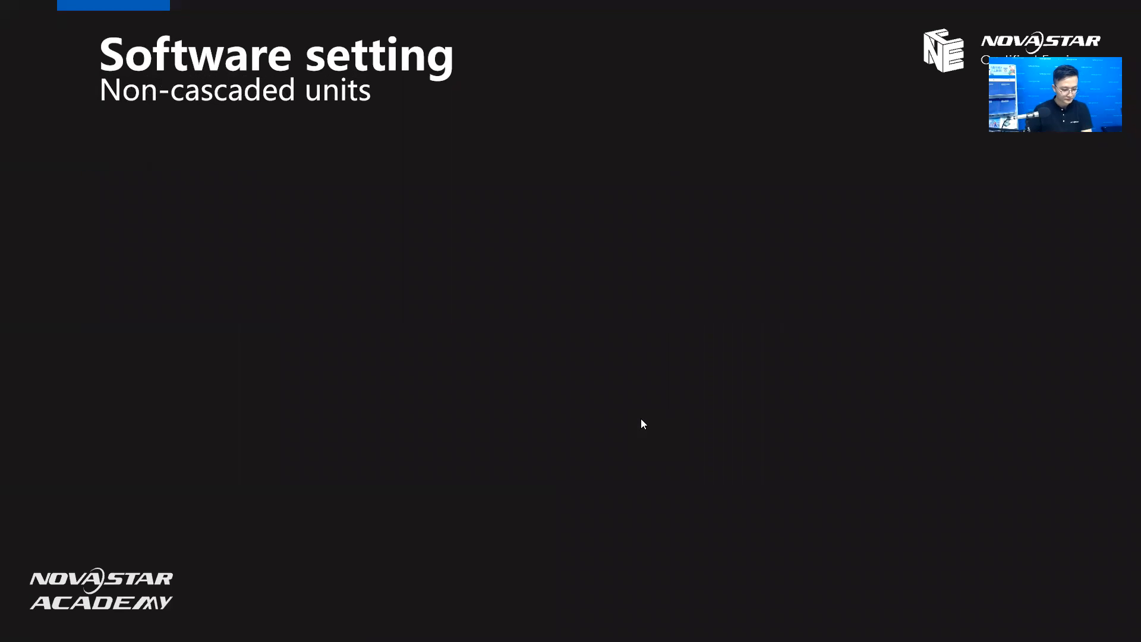
left_click(647, 385)
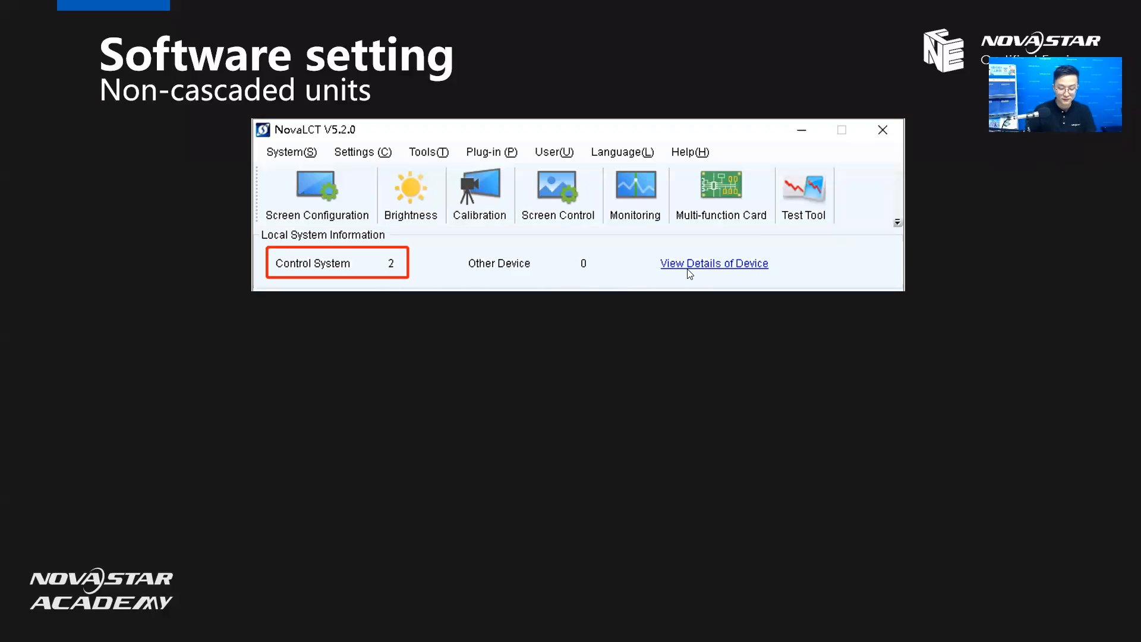
left_click(744, 274)
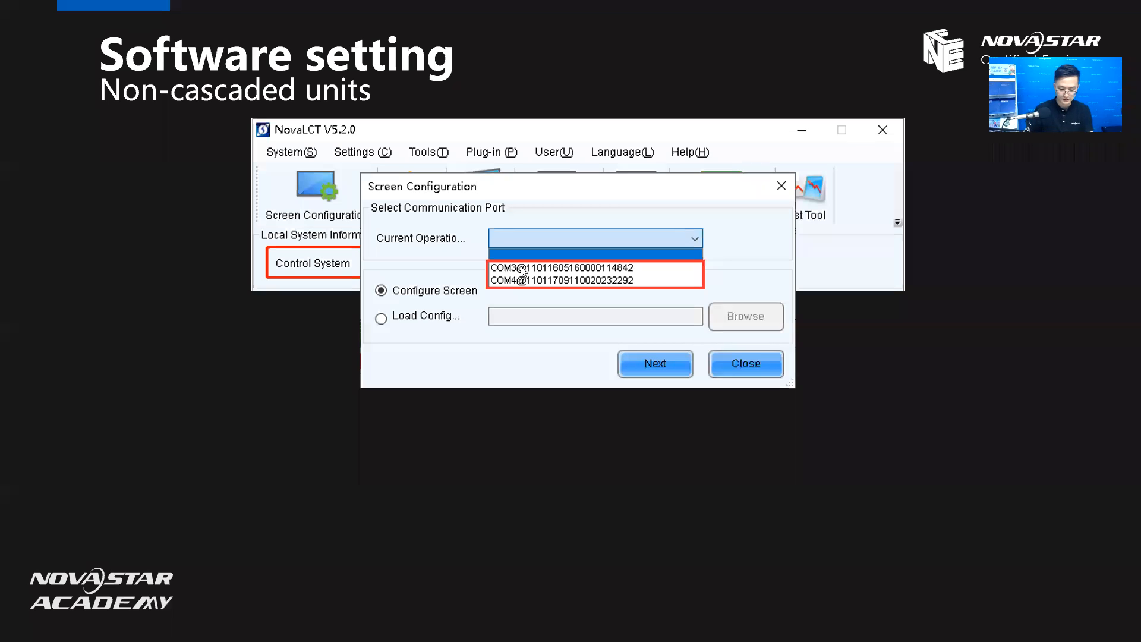
left_click(628, 318)
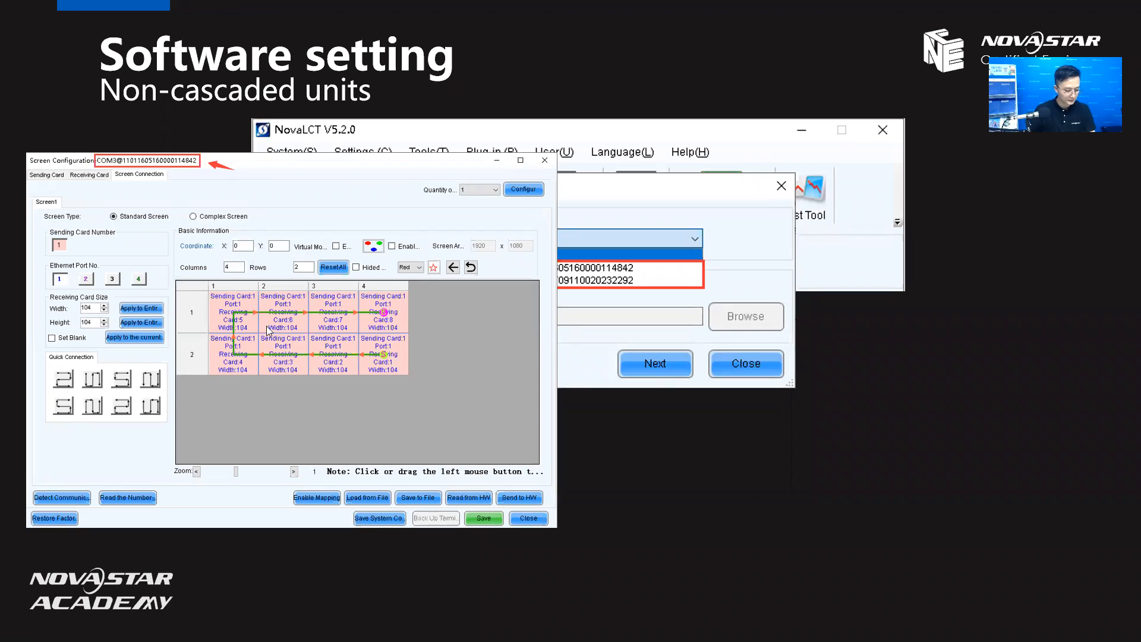
left_click(309, 339)
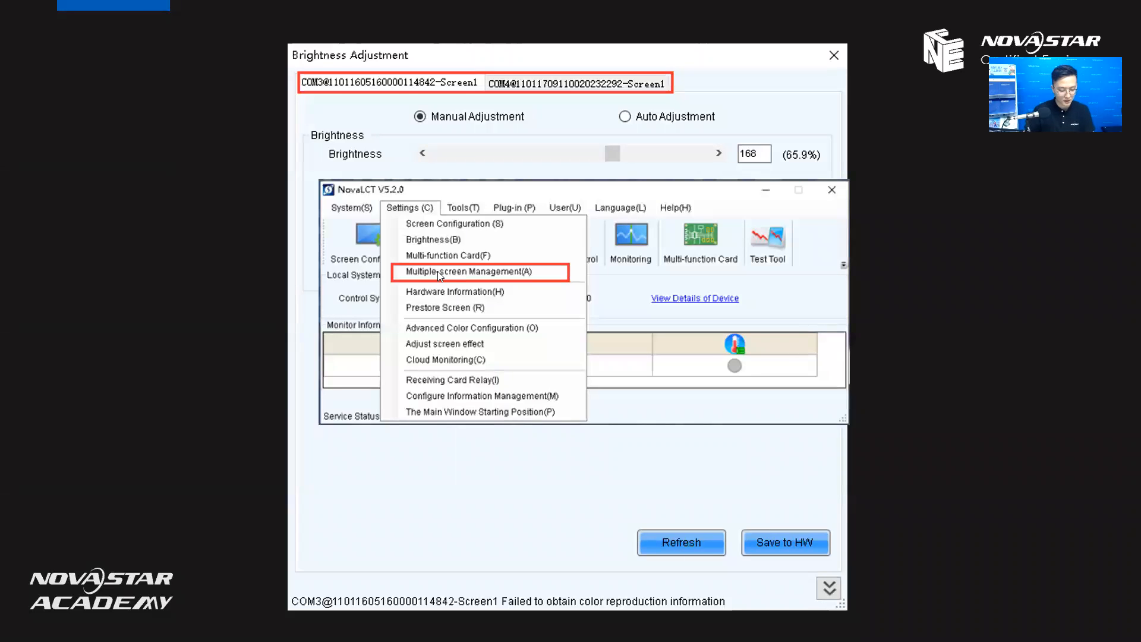
left_click(480, 271)
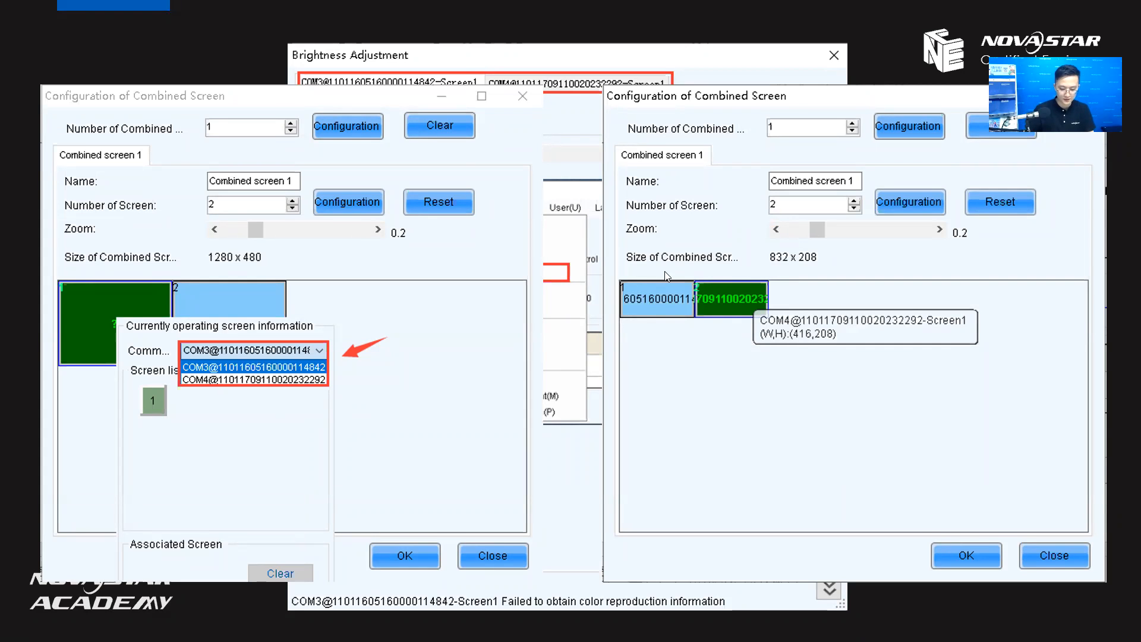
left_click(723, 295)
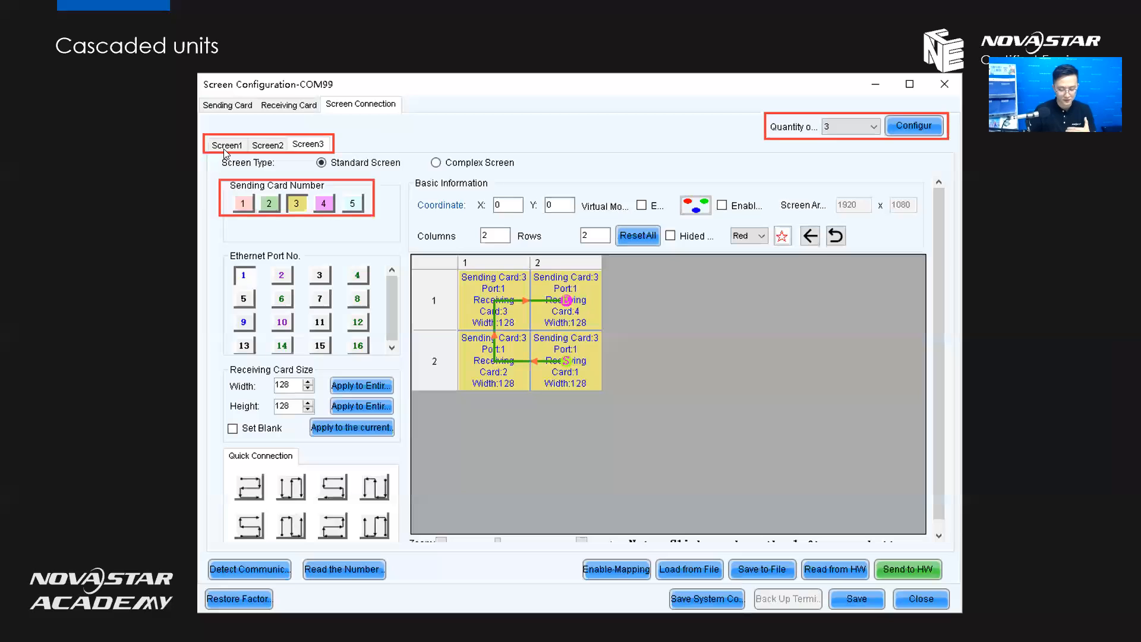
left_click(511, 185)
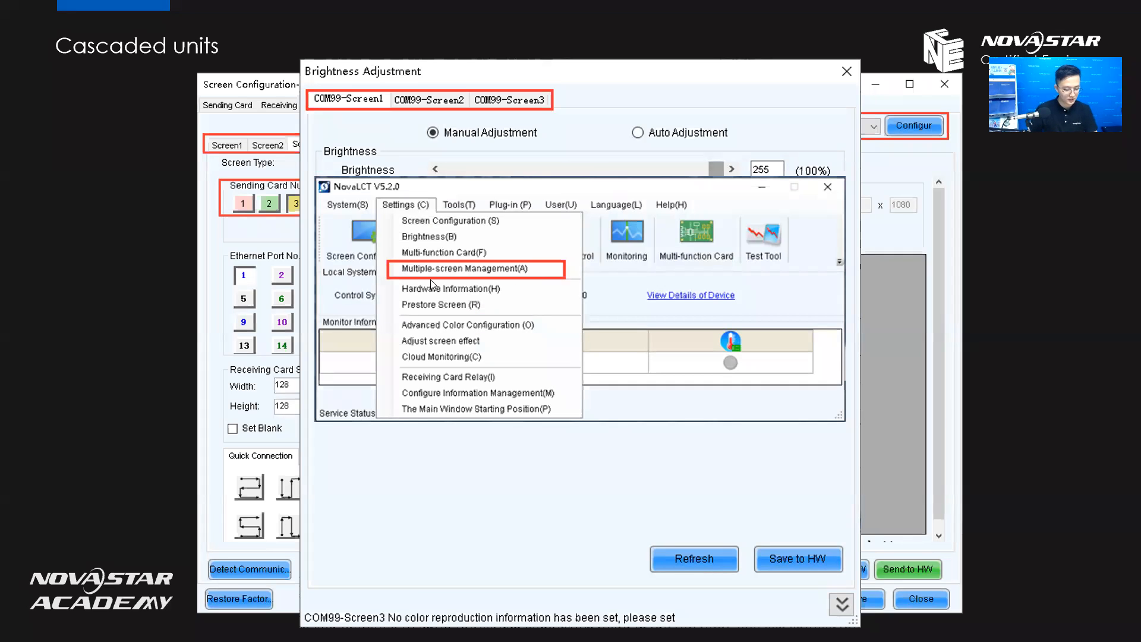
left_click(498, 275)
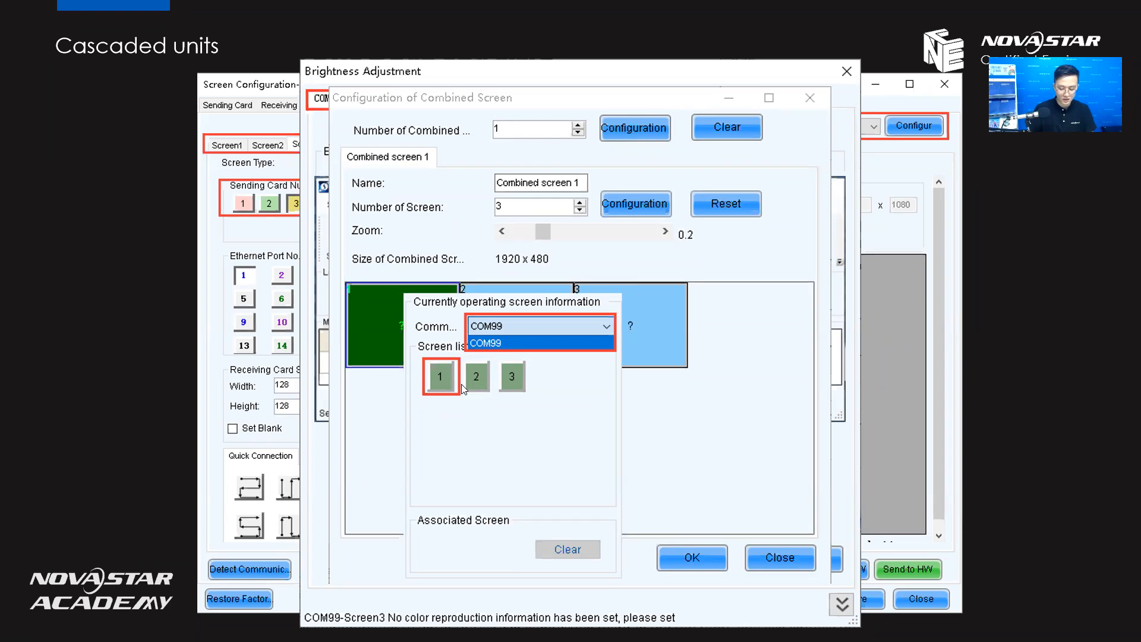
left_click(522, 366)
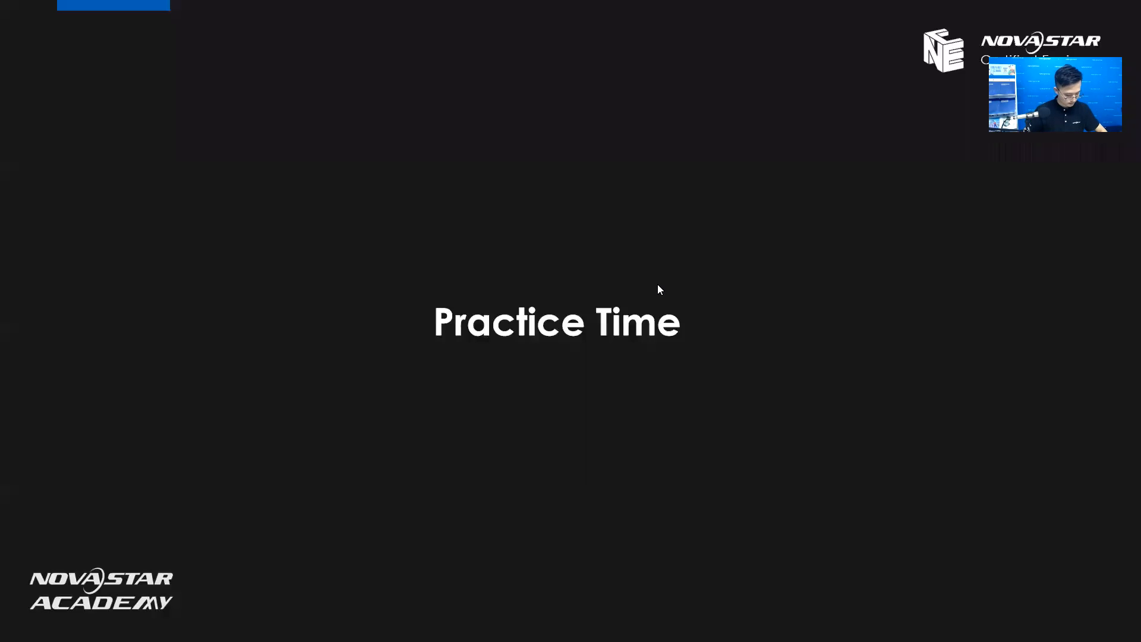
Switch from the slides to the NovaLCT window and move it nearer the middle of the display.
key("alt+Tab")
key("alt+Tab")
left_click(871, 276)
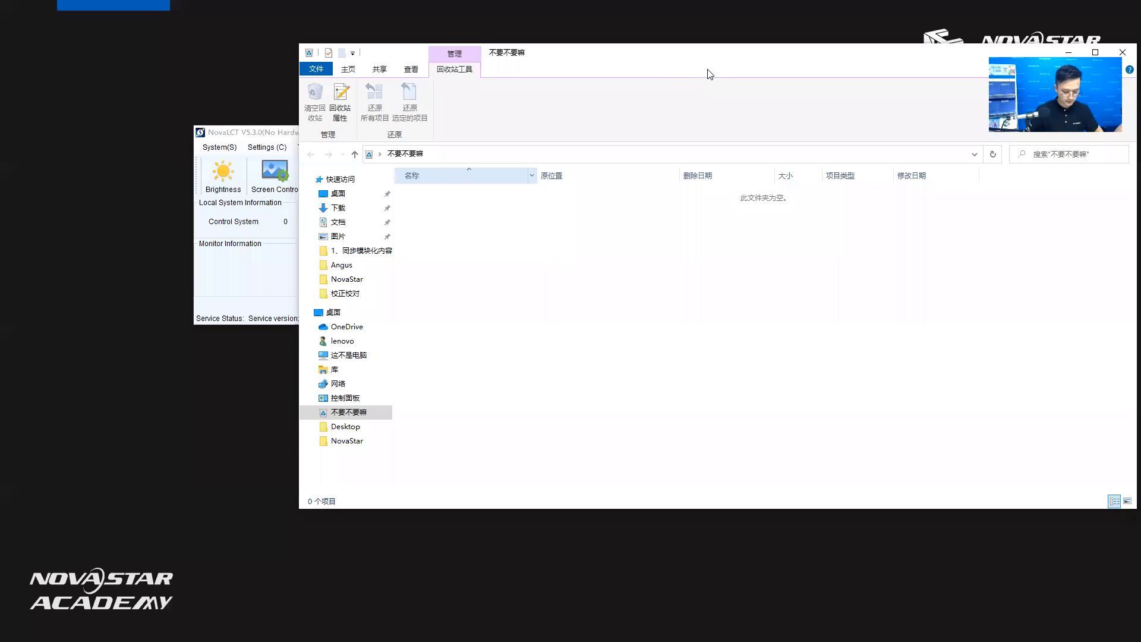
key("alt")
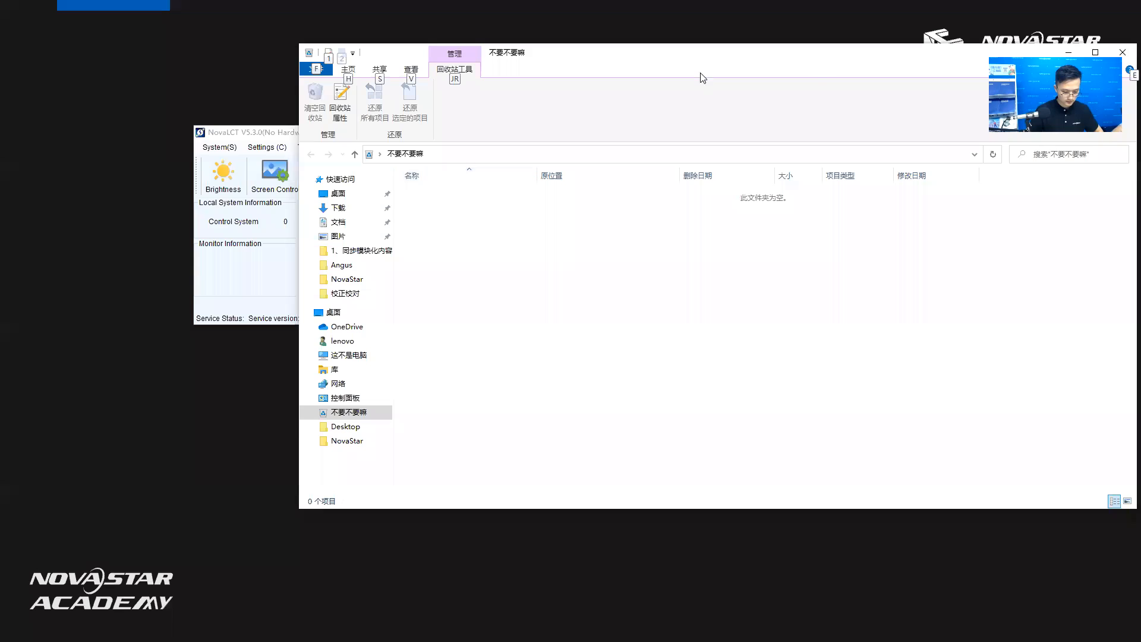
key("alt+Tab")
key("Tab")
key("Tab")
key("Tab")
key("Tab")
key("Tab")
key("Tab")
key("Tab")
key("Tab")
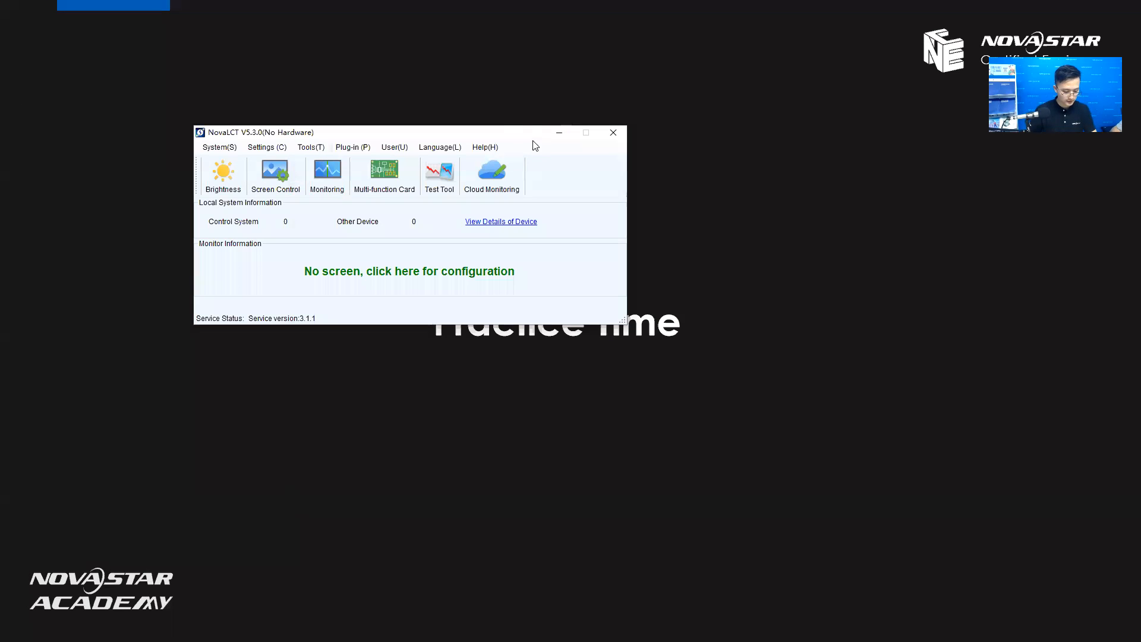
left_click_drag(511, 132, 645, 168)
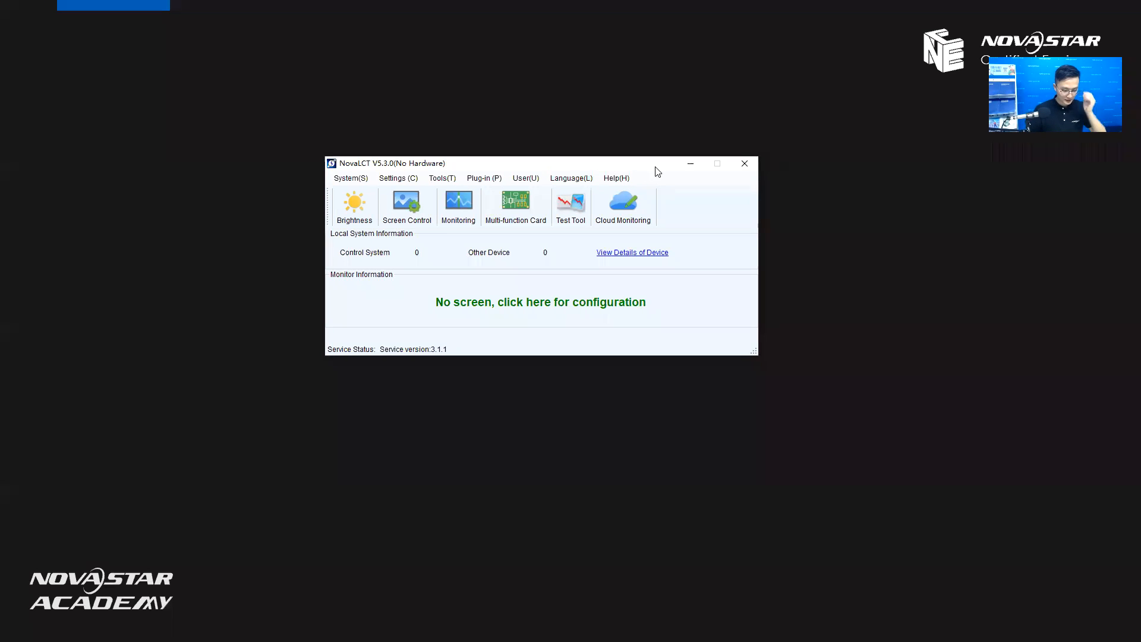
left_click_drag(656, 168, 659, 154)
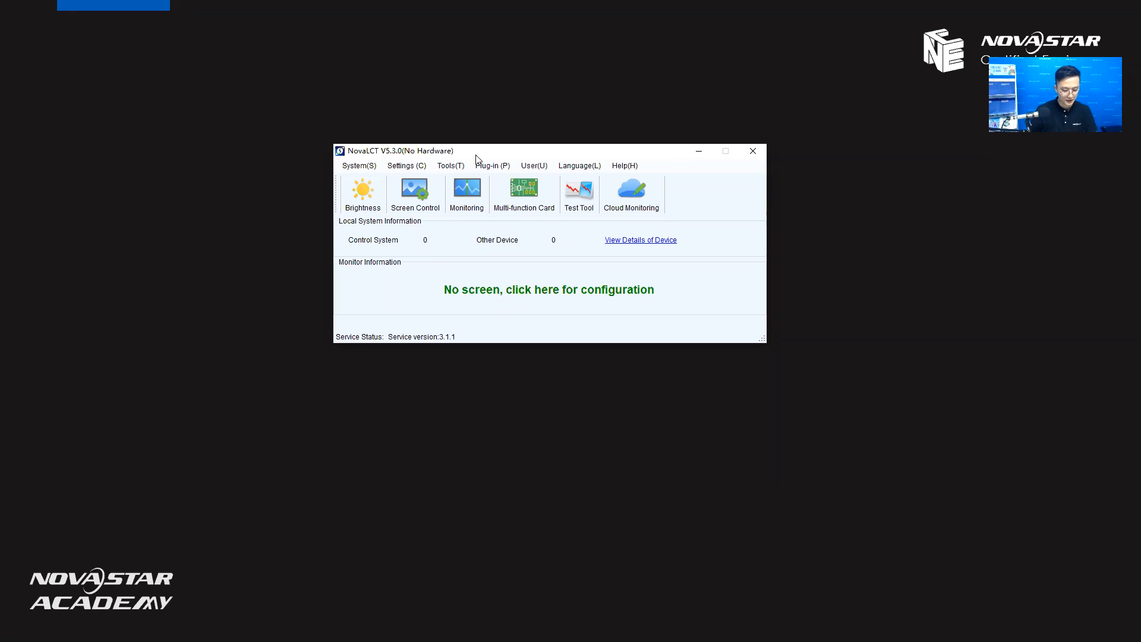
Log in to demonstration mode by entering the login password.
left_click(536, 166)
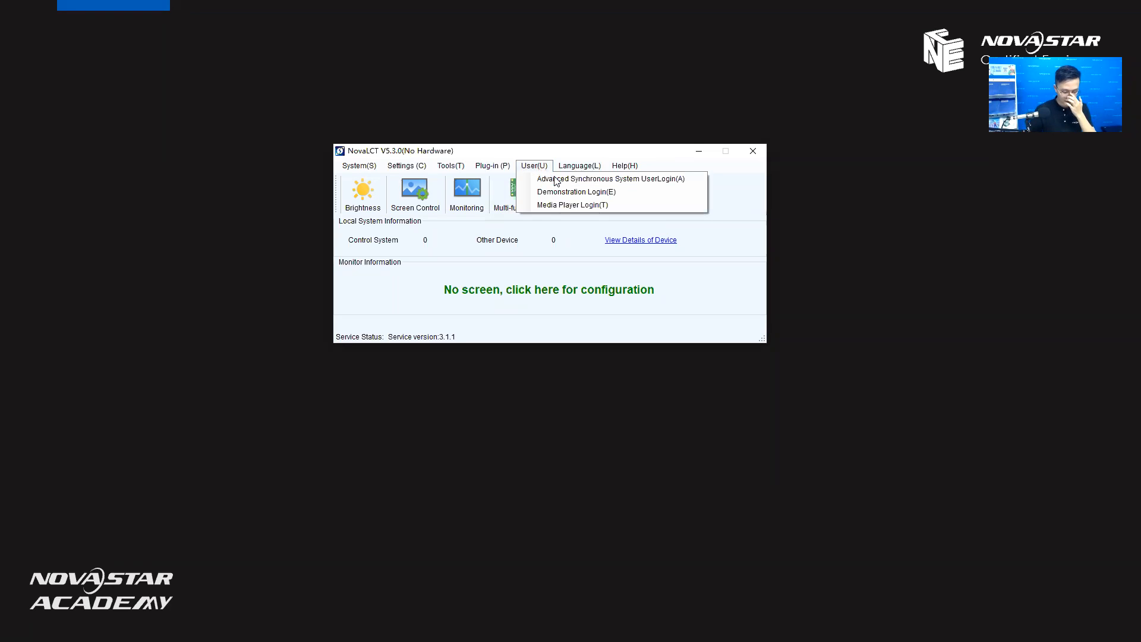
left_click(628, 193)
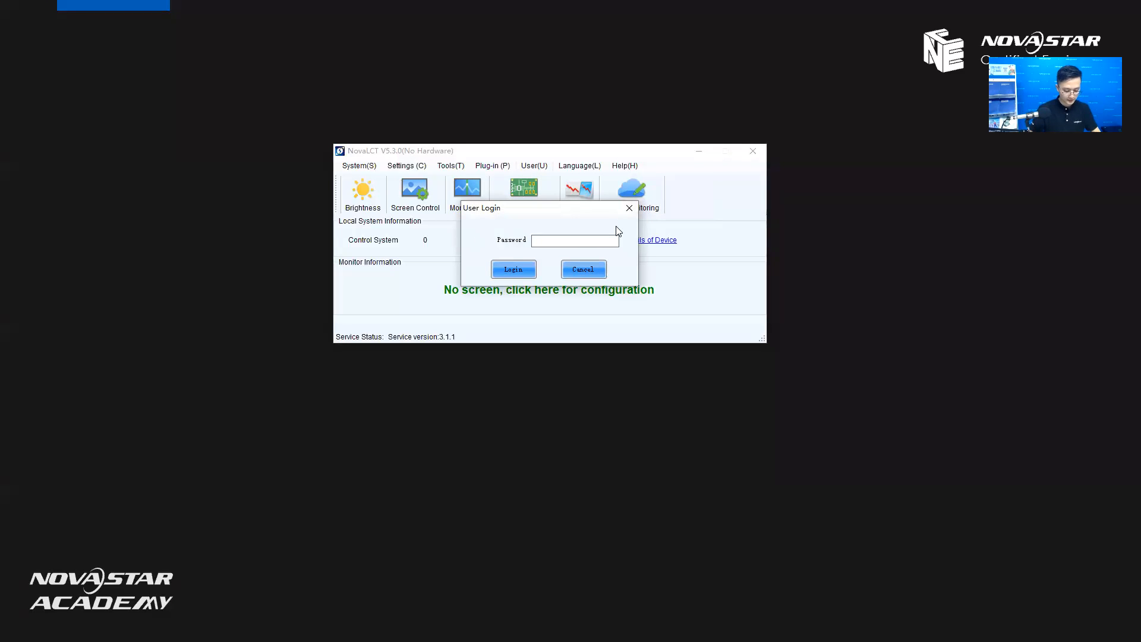
type("*****")
key("Return")
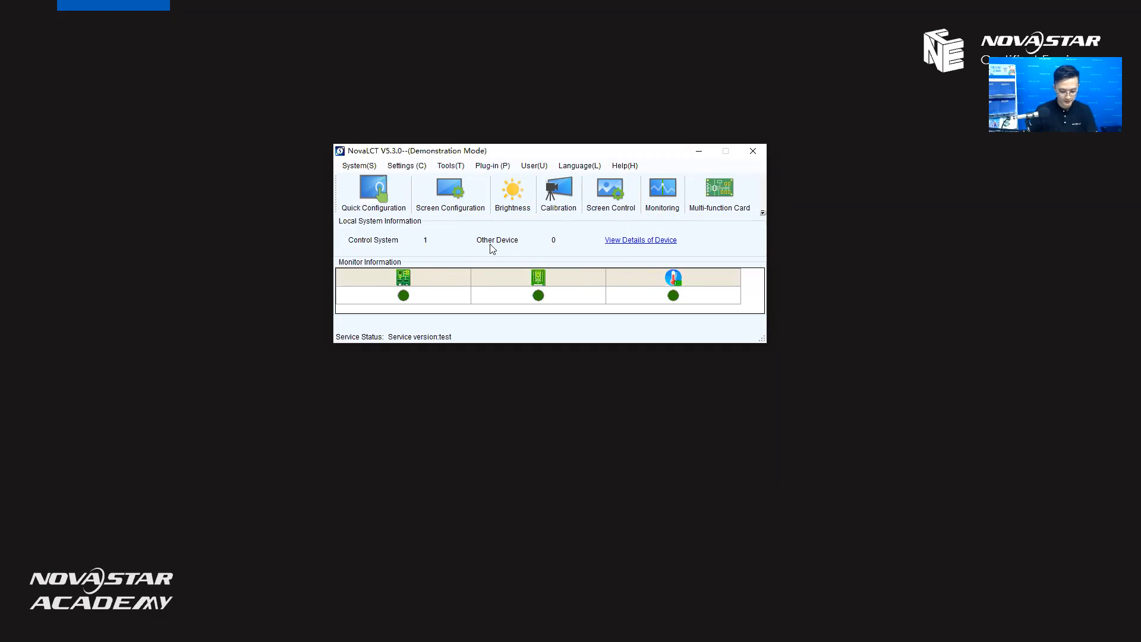
Check the control system's device details and open the screen connection settings for communication port COM99.
left_click(643, 242)
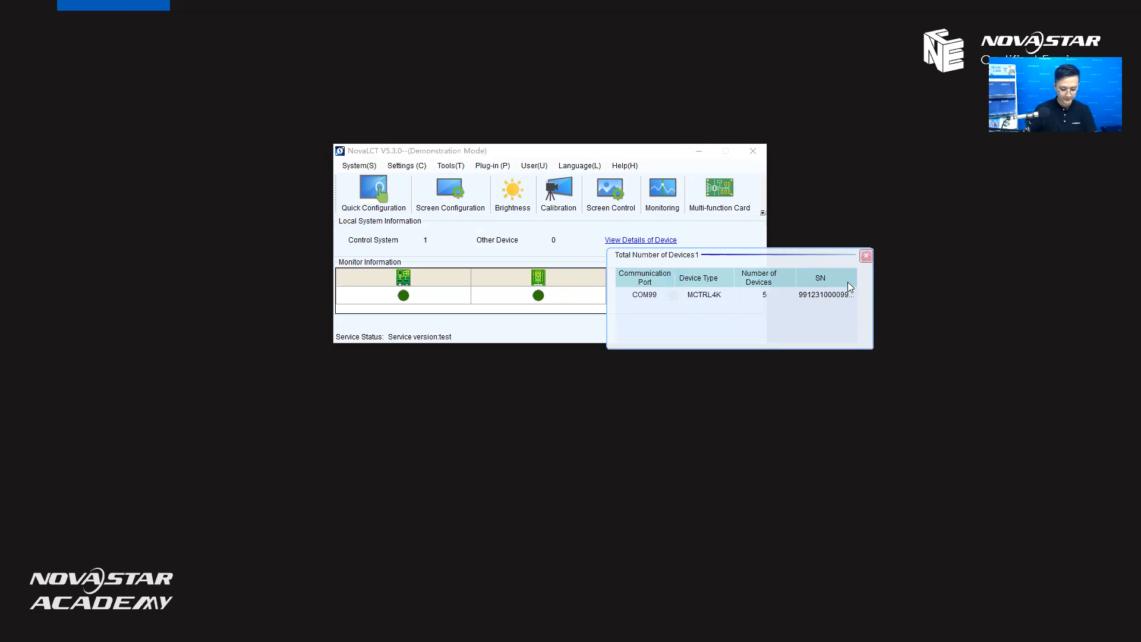
left_click(866, 257)
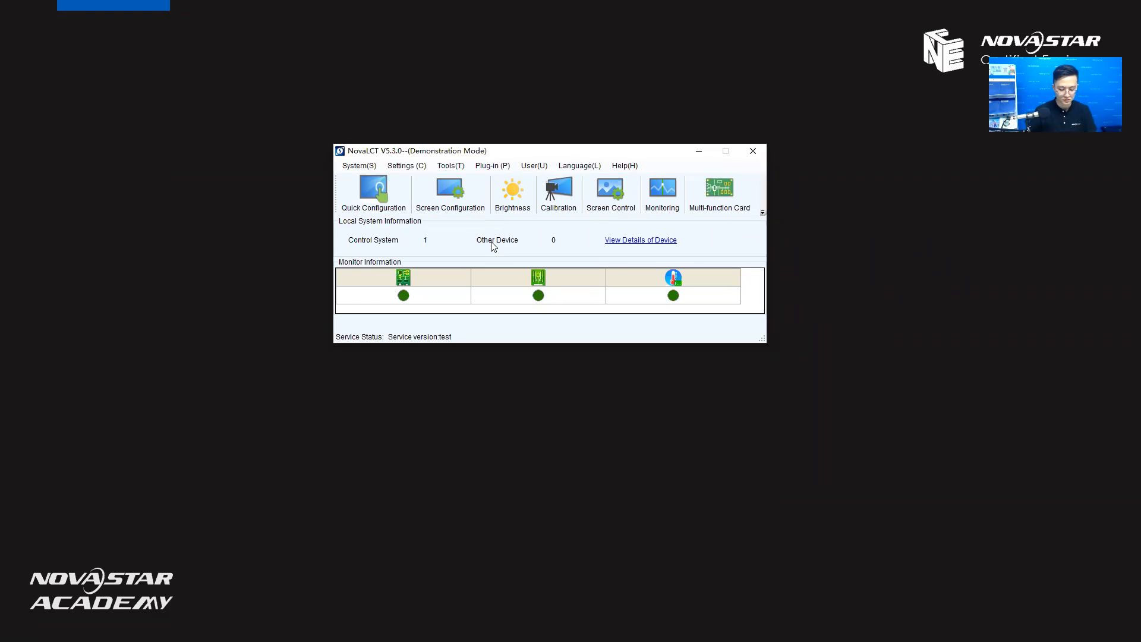
left_click(475, 195)
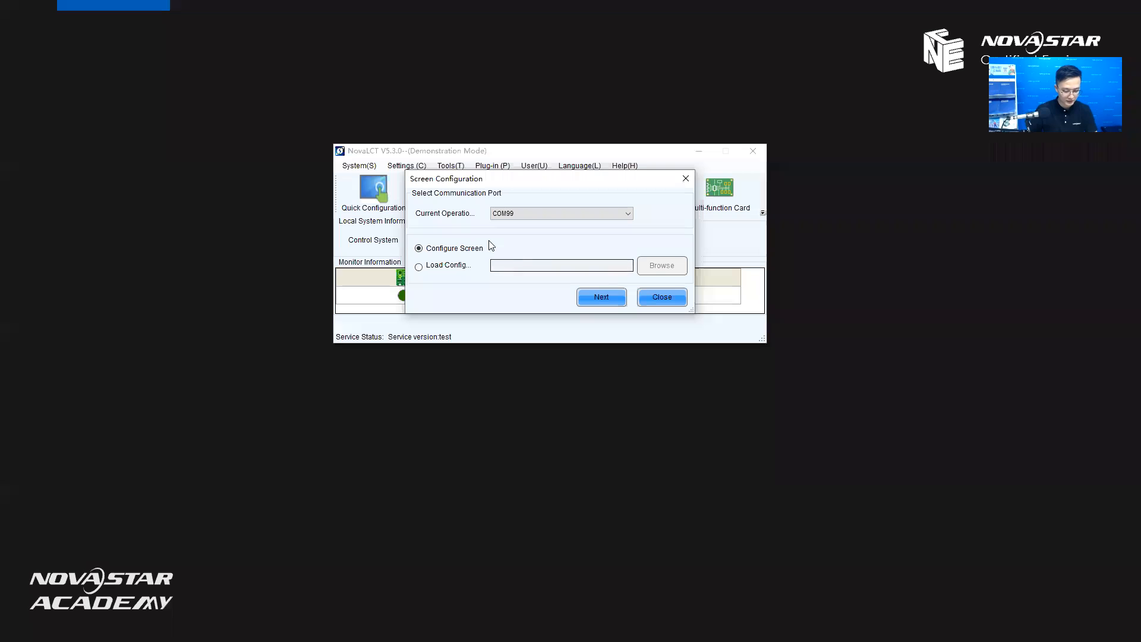
left_click(611, 298)
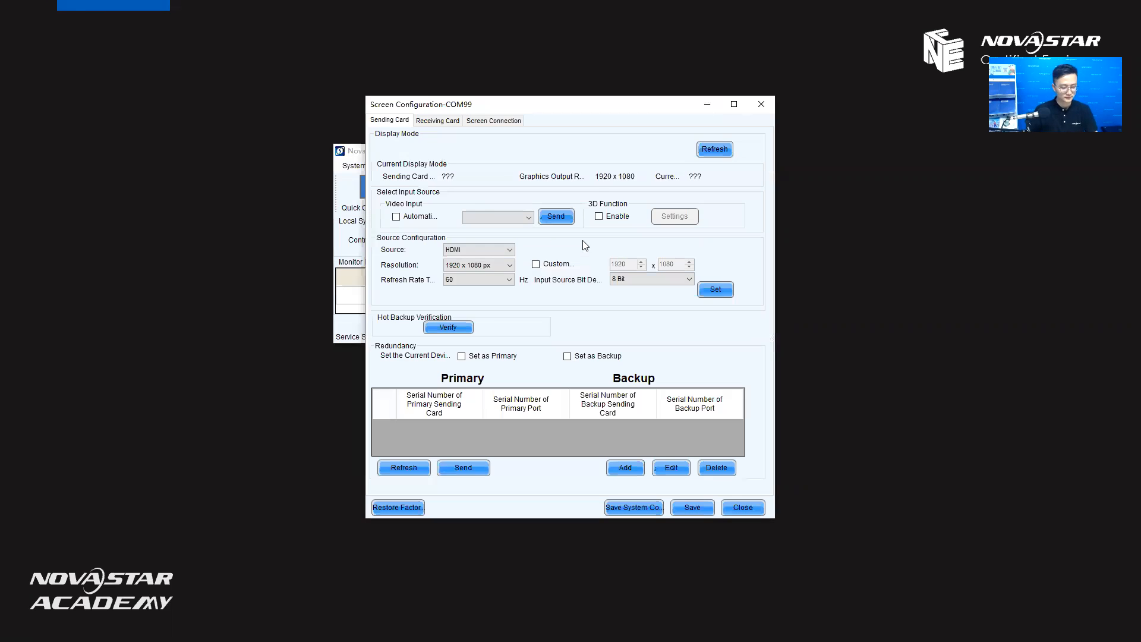
left_click(486, 122)
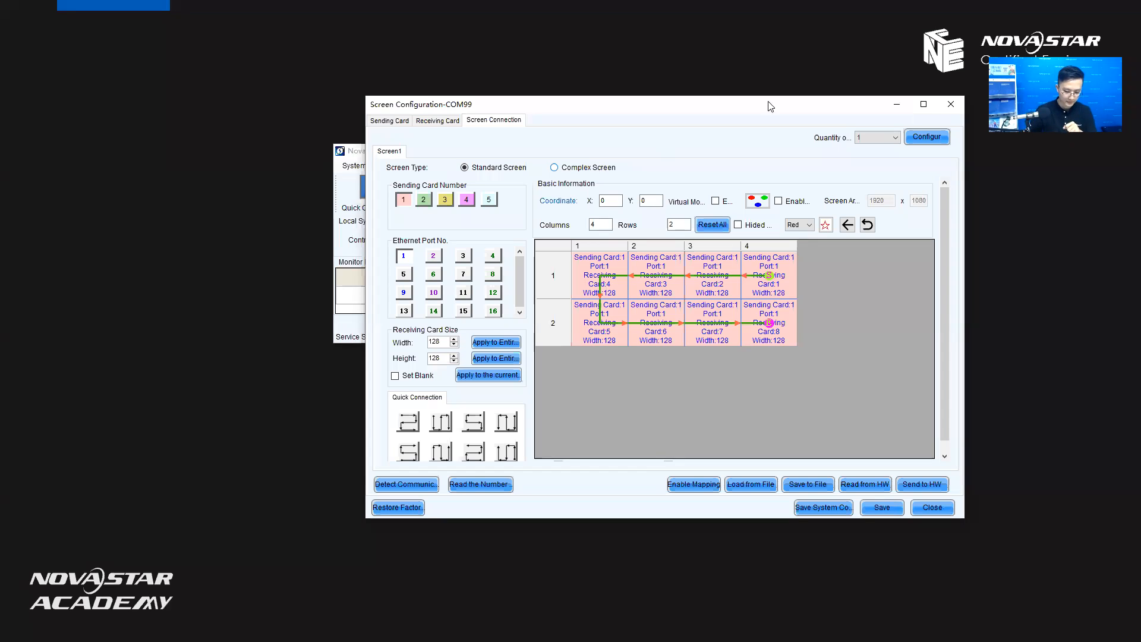
Set the quantity of screens to 3 and apply the configuration.
left_click(876, 138)
left_click(874, 138)
left_click(875, 138)
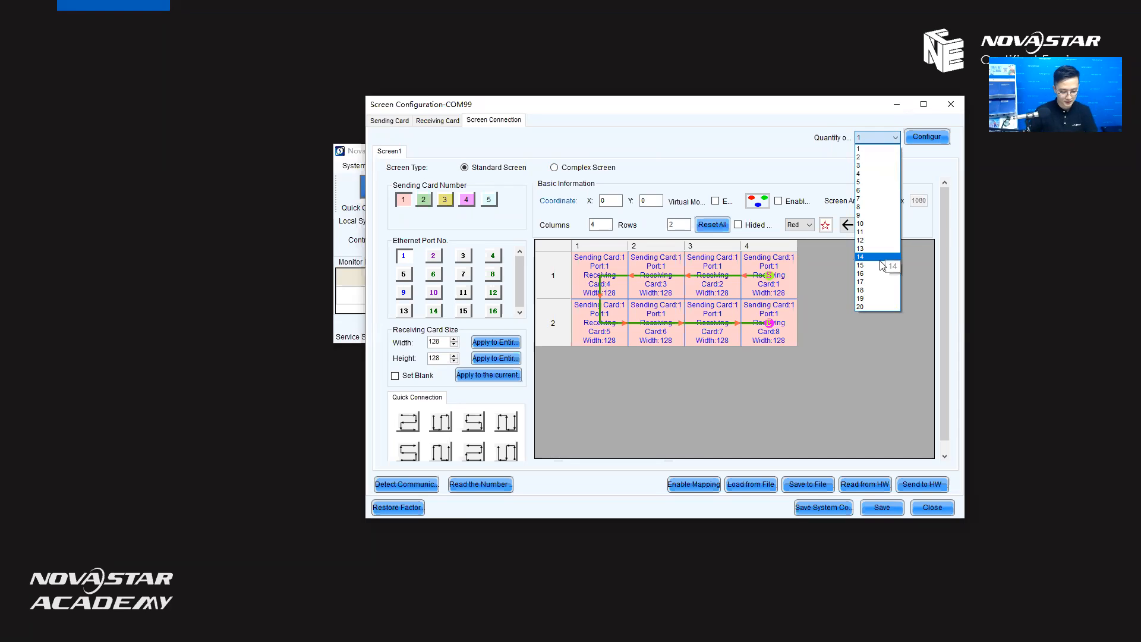
left_click(873, 167)
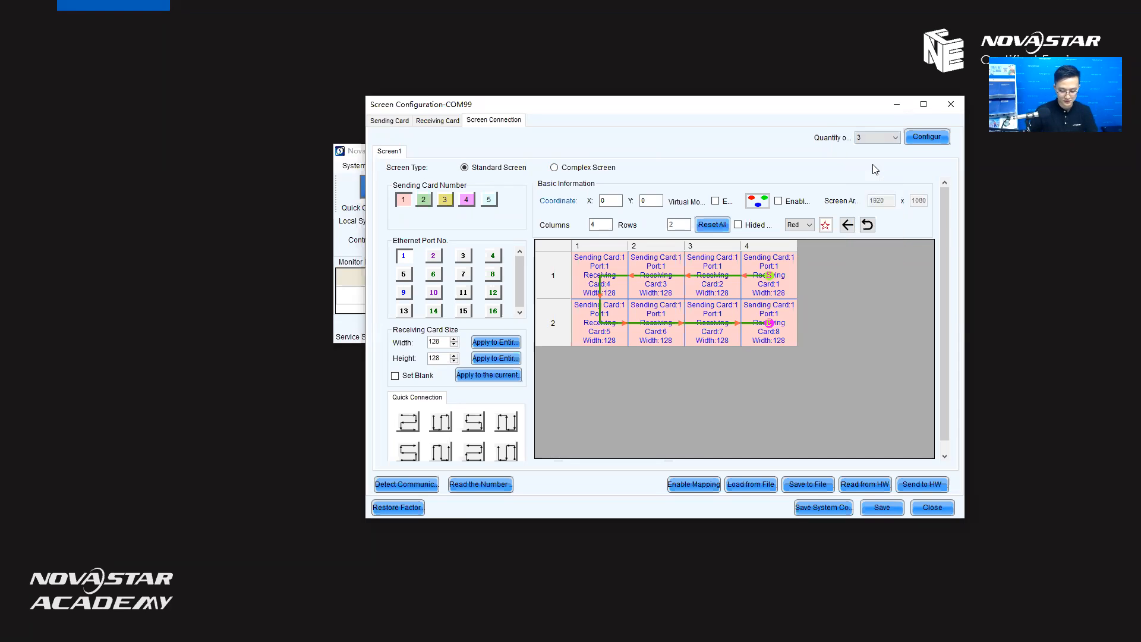
left_click(926, 137)
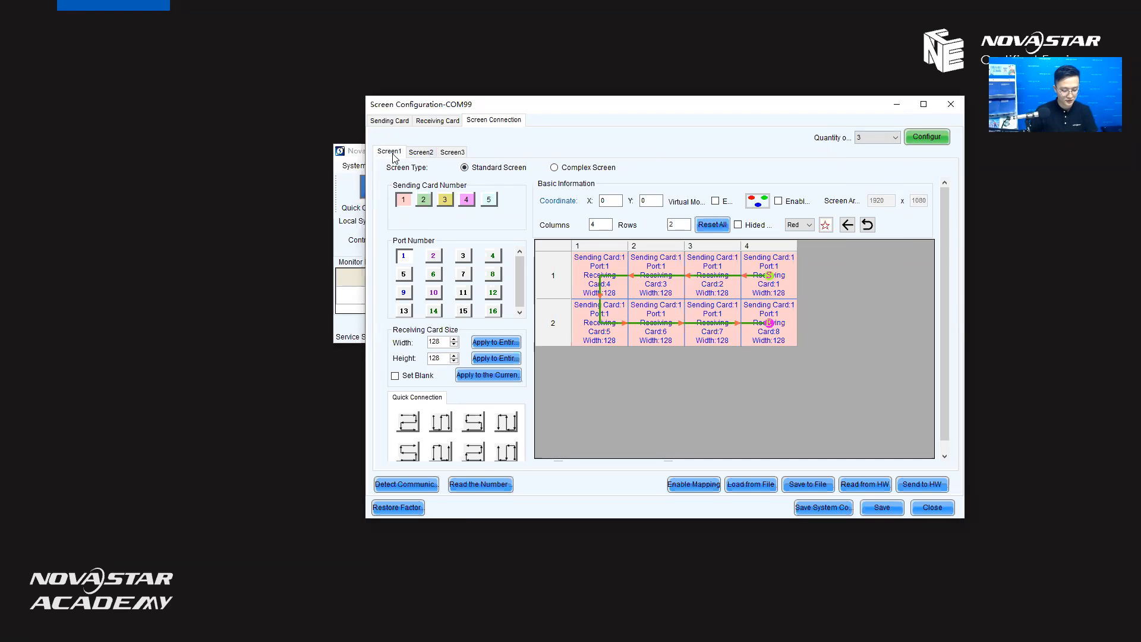
Select Ethernet port 1 for Screen1 and reset all of its existing receiving card connections.
left_click(455, 153)
left_click(390, 152)
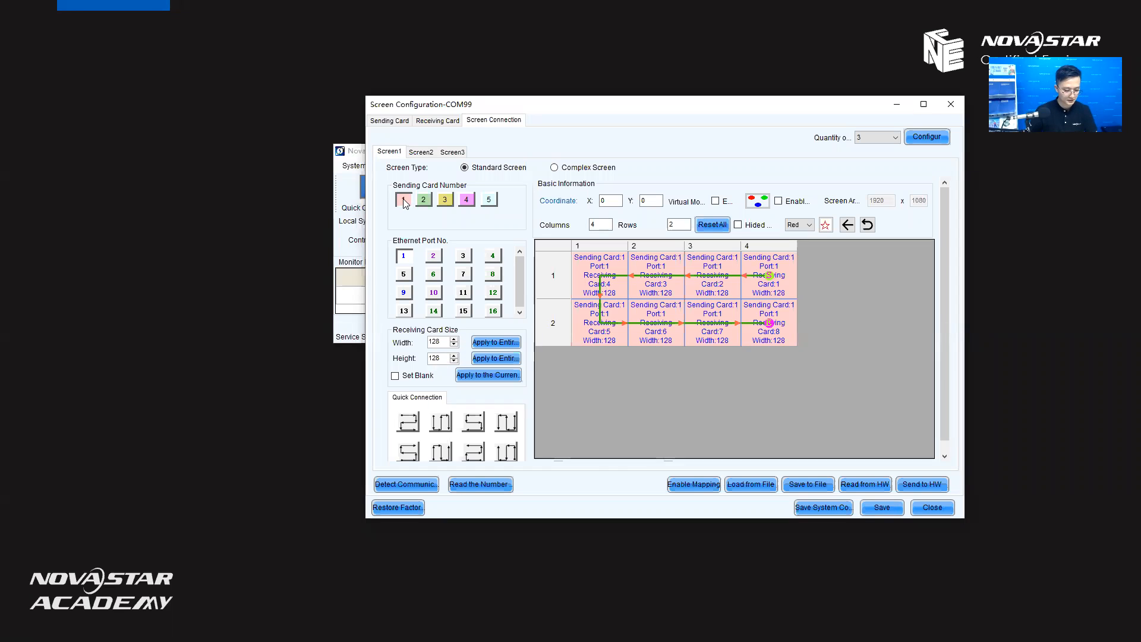
left_click(407, 260)
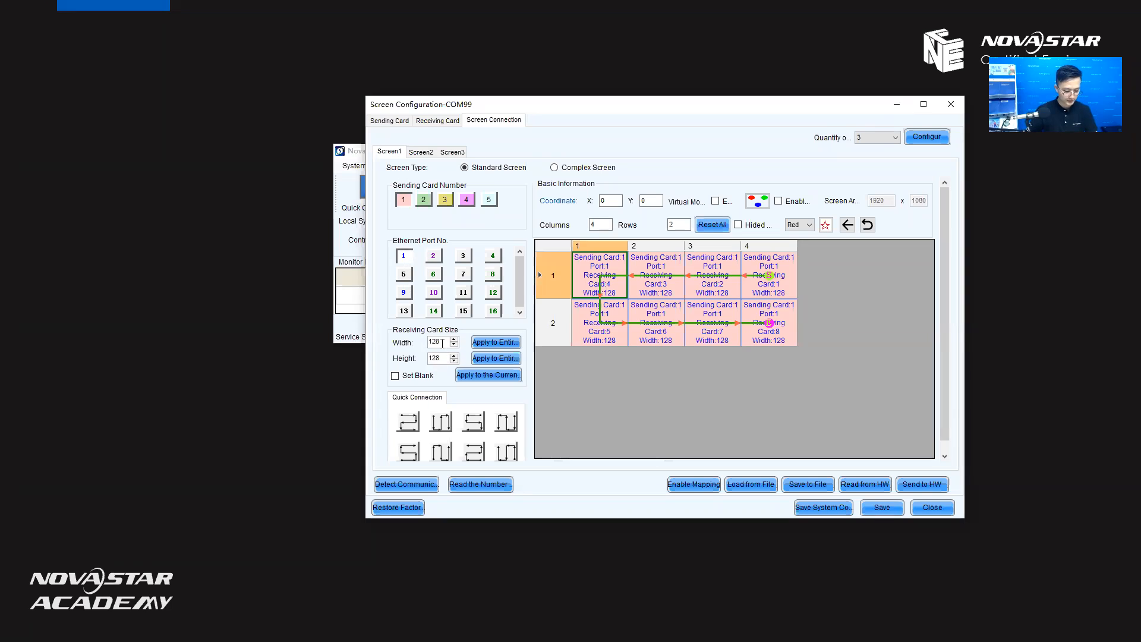
double_click(442, 343)
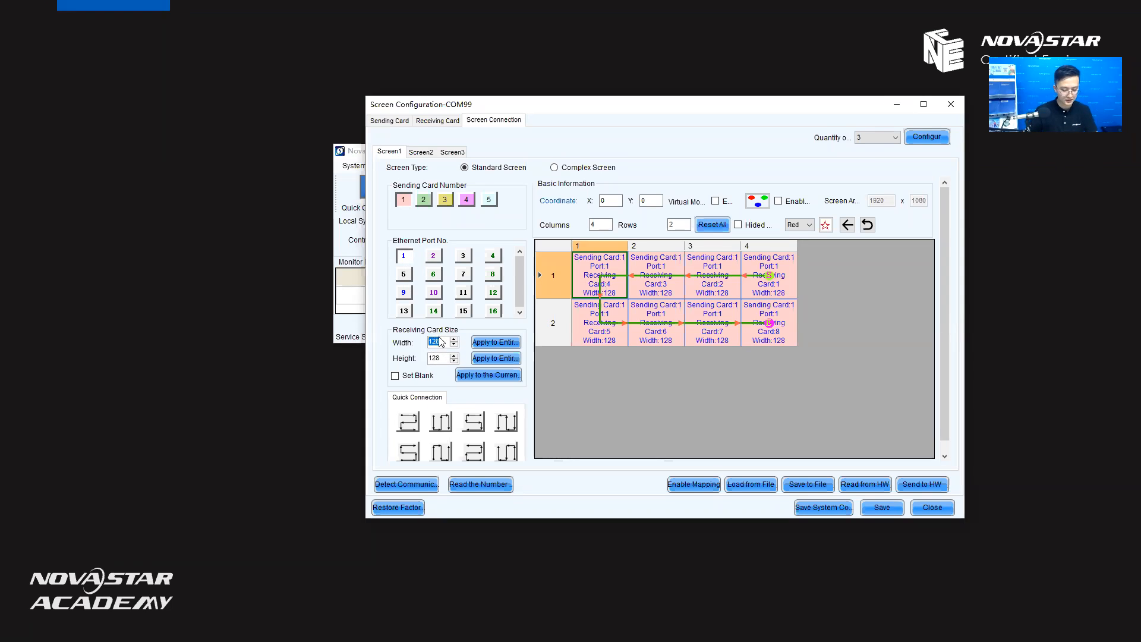
left_click(712, 224)
Set Screen1 to 1 column and 1 row and assign its cell to sending card 1, port 1, receiving card 1.
left_click(602, 225)
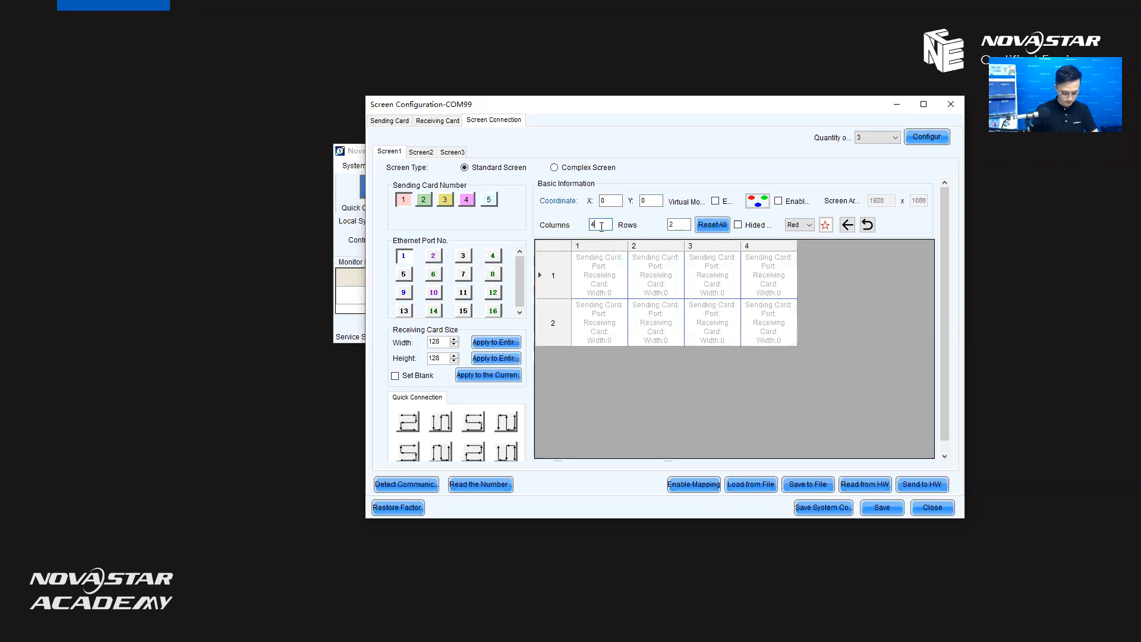
type("1")
left_click(674, 223)
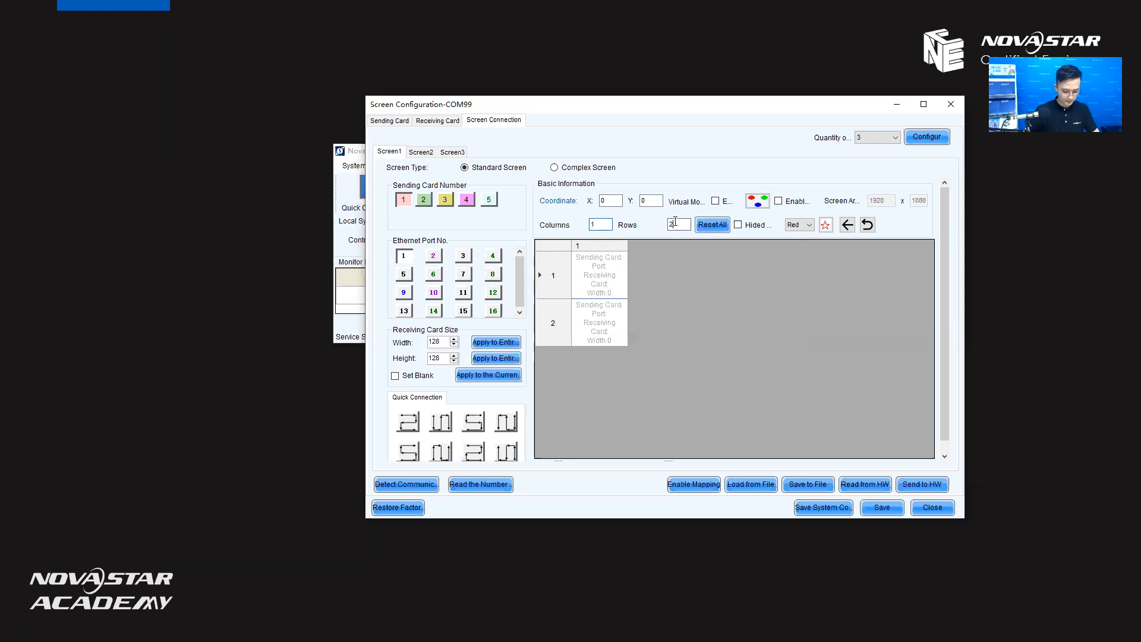
key("BackSpace")
type("1")
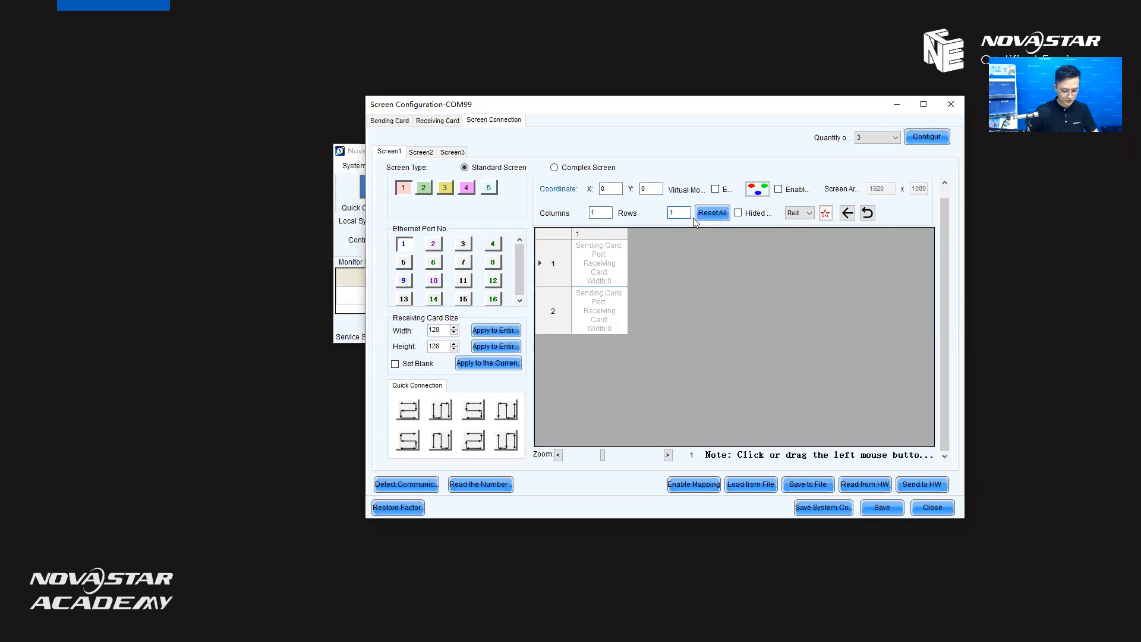
left_click(721, 215)
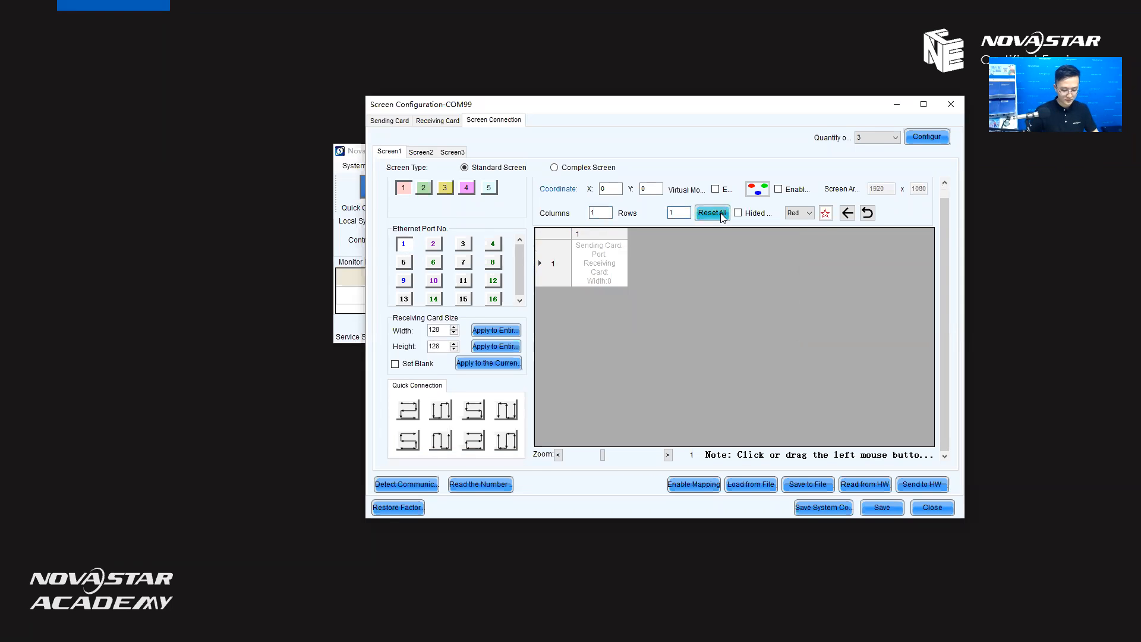
left_click(611, 266)
scroll(675, 263, "up", 1)
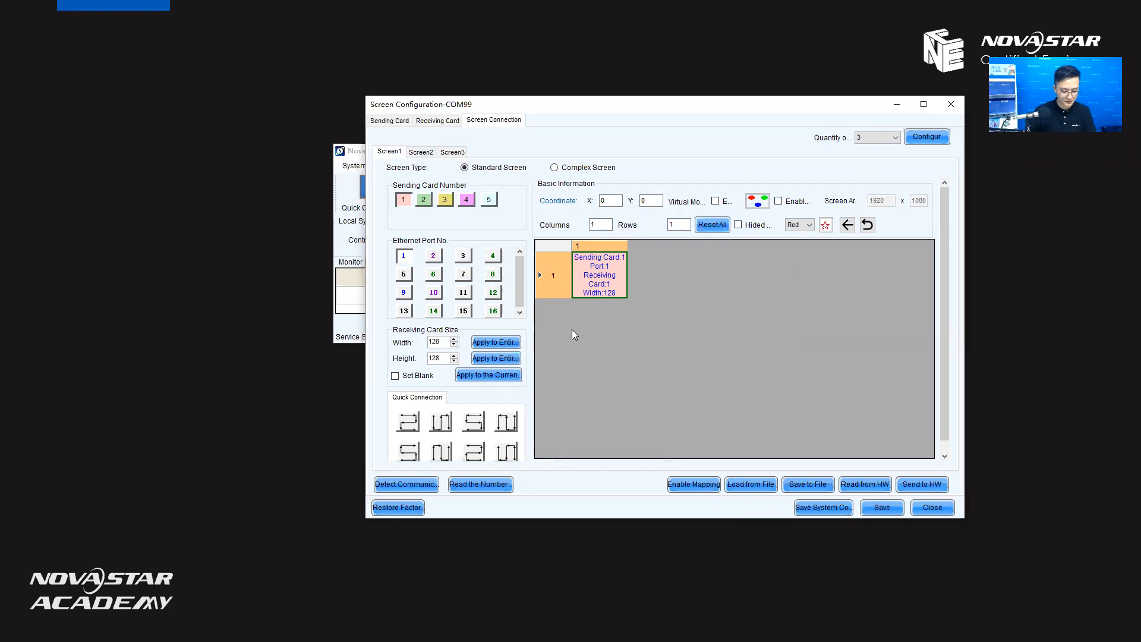
Resize Screen1 to 5 columns and 5 rows, clear its receiving card connections and enlarge the configuration window.
left_click(606, 220)
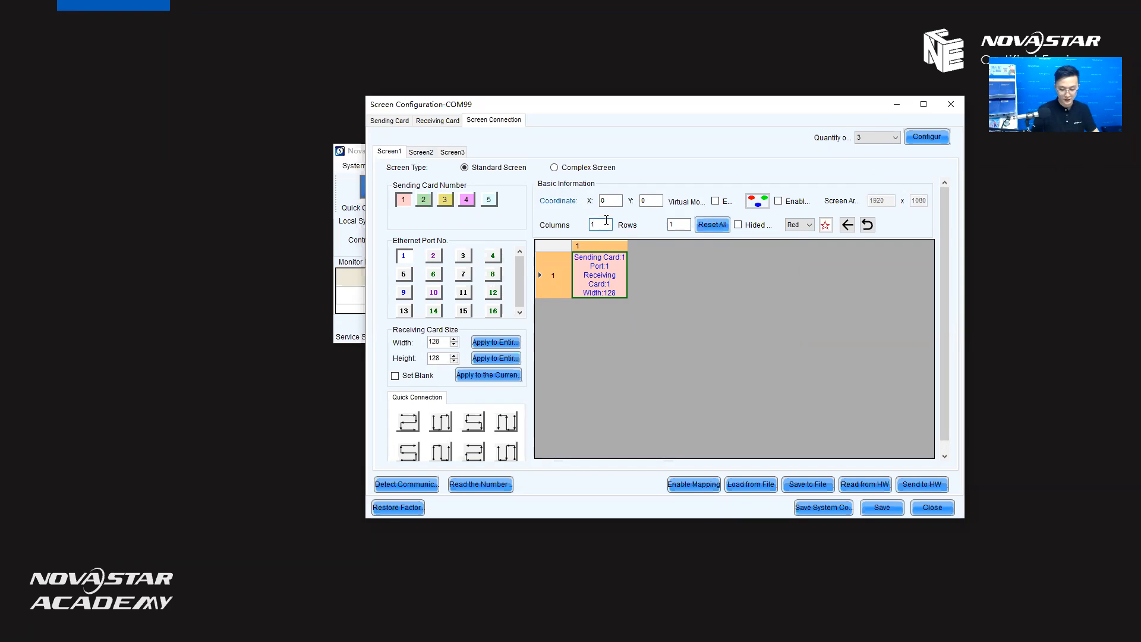
key("BackSpace")
type("5")
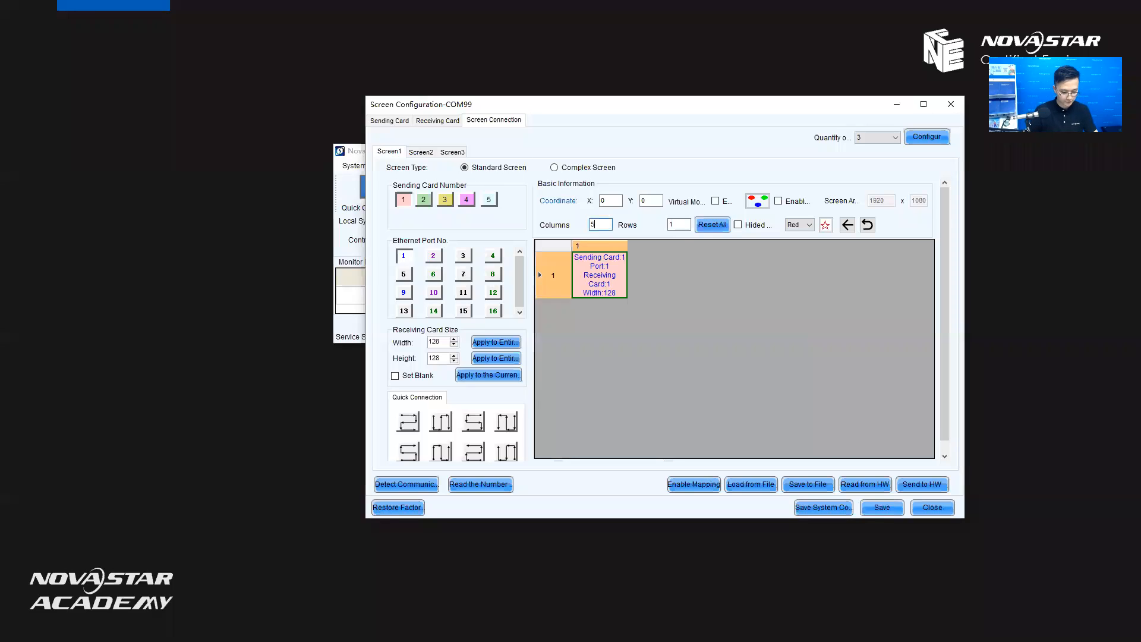
left_click(685, 225)
key("BackSpace")
type("5")
left_click(708, 223)
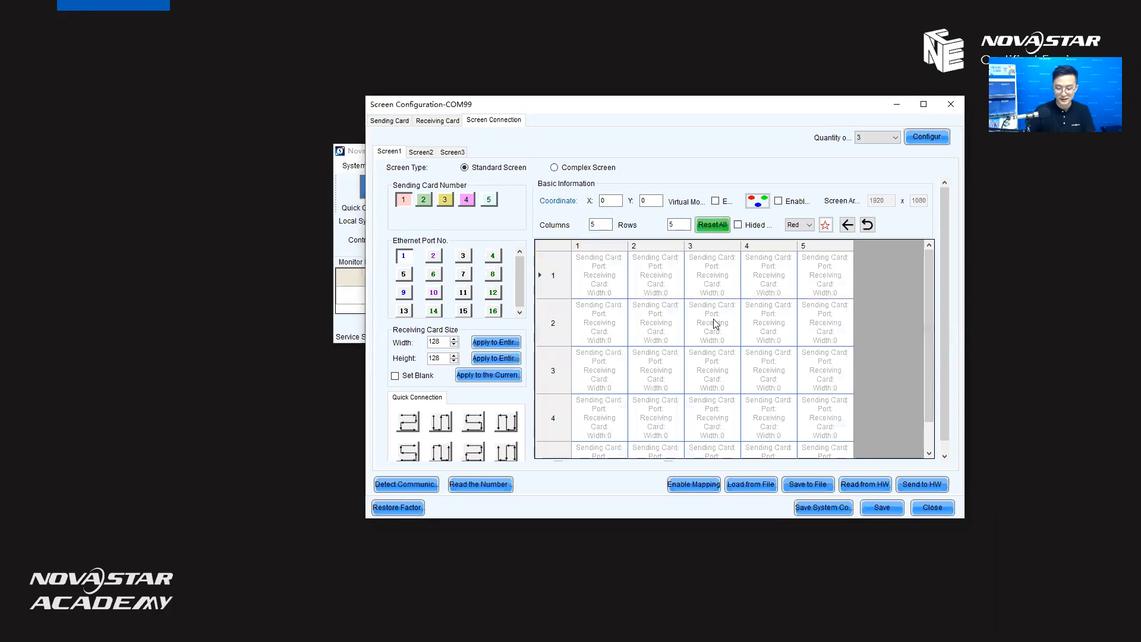
scroll(716, 324, "down", 2)
left_click(925, 104)
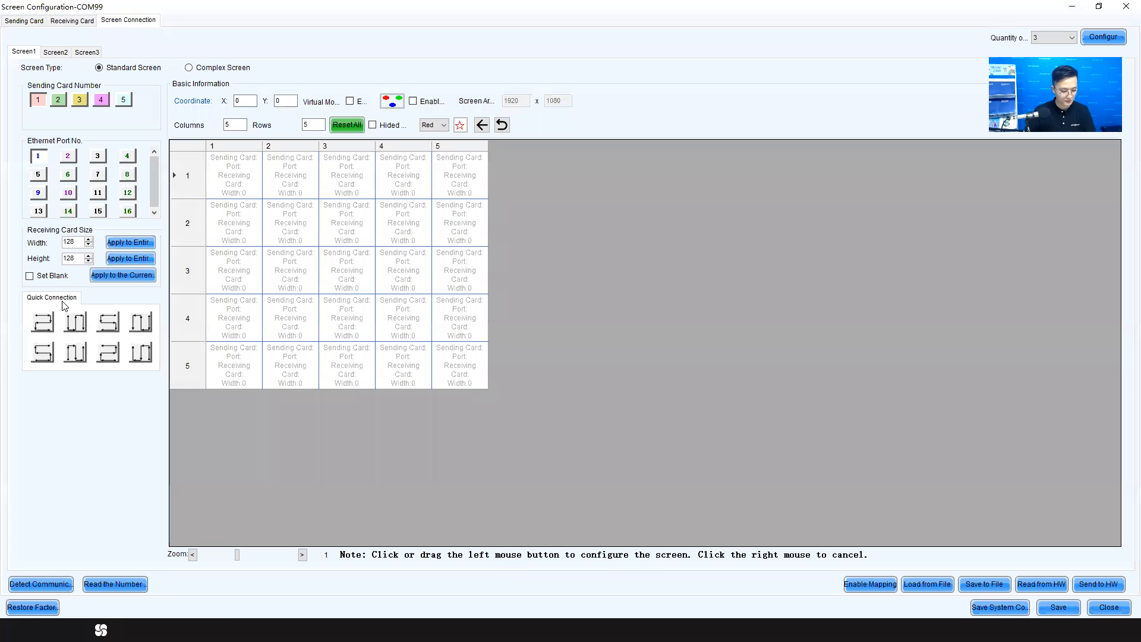
Try quick connection on the 5 by 5 grid, first row-wise serpentine from the upper-left cell, then column-wise serpentine from the upper-right cell.
left_click(42, 323)
mouse_move(228, 173)
left_mouse_down()
mouse_move(300, 189)
mouse_move(483, 434)
mouse_move(588, 398)
left_mouse_up()
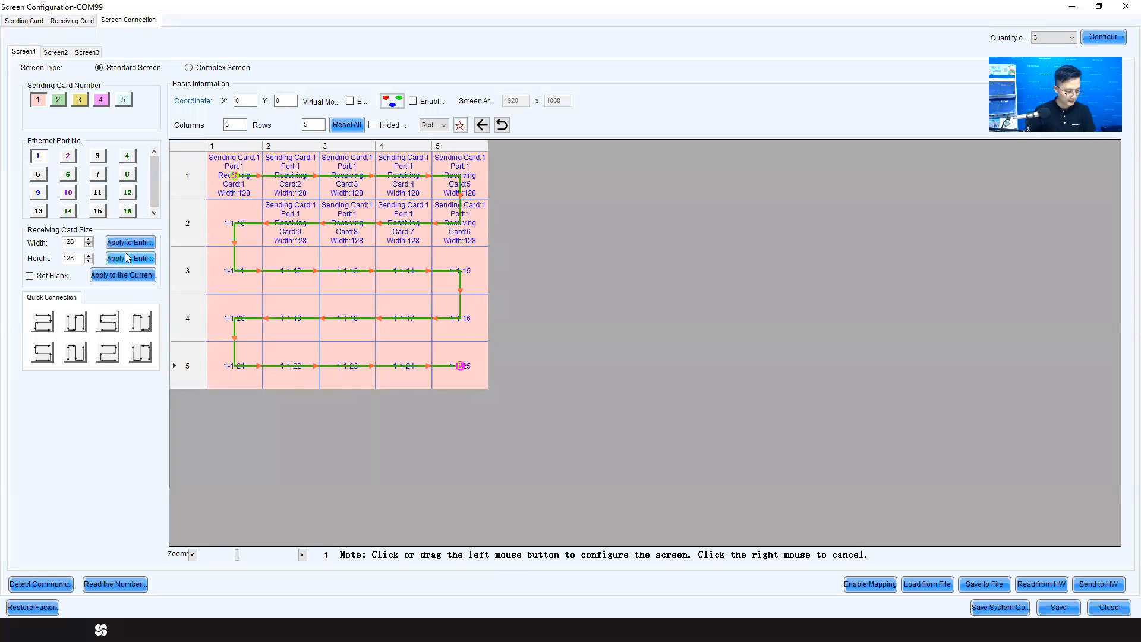
left_click(141, 326)
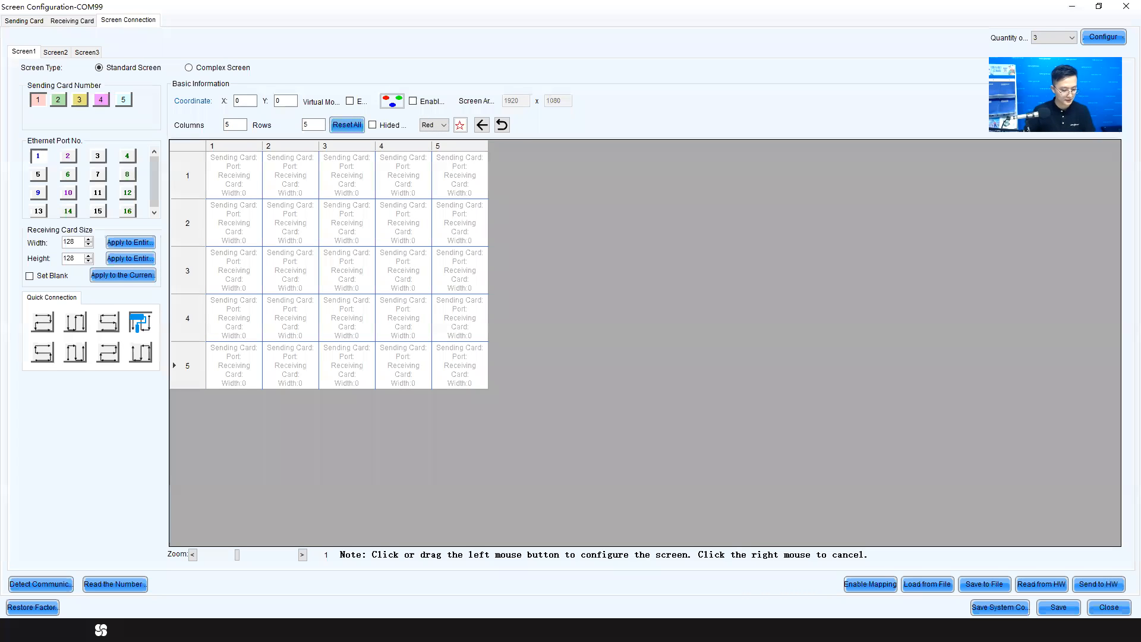
left_click_drag(232, 173, 482, 384)
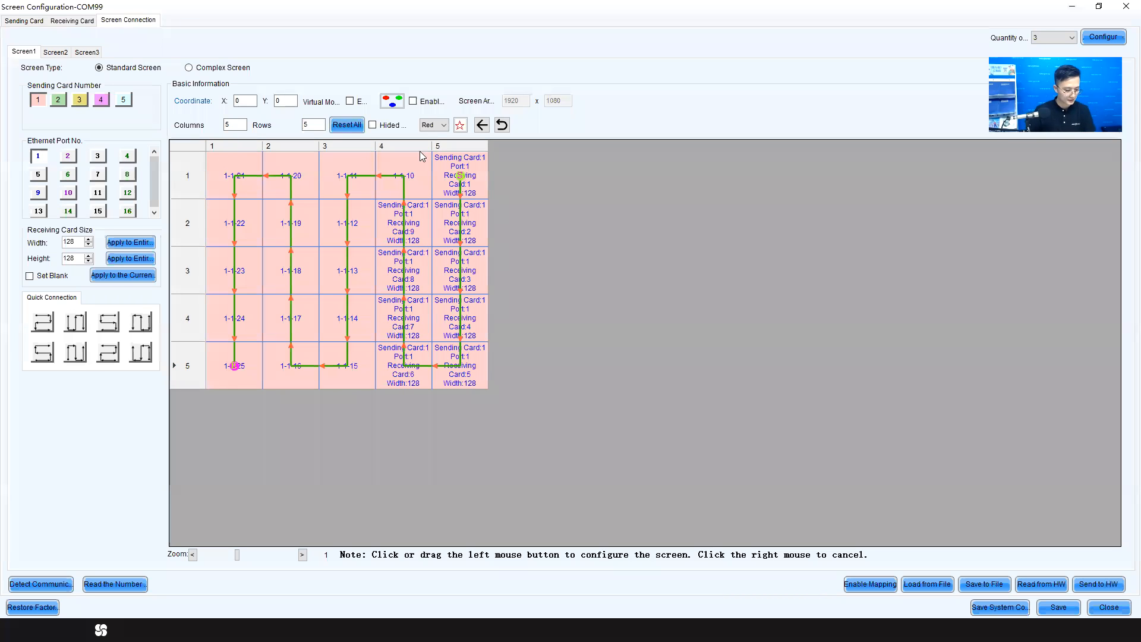
Reset Screen1 to 1 column and 1 row and reassign its cell to sending card 1, port 1, receiving card 1.
left_click(347, 124)
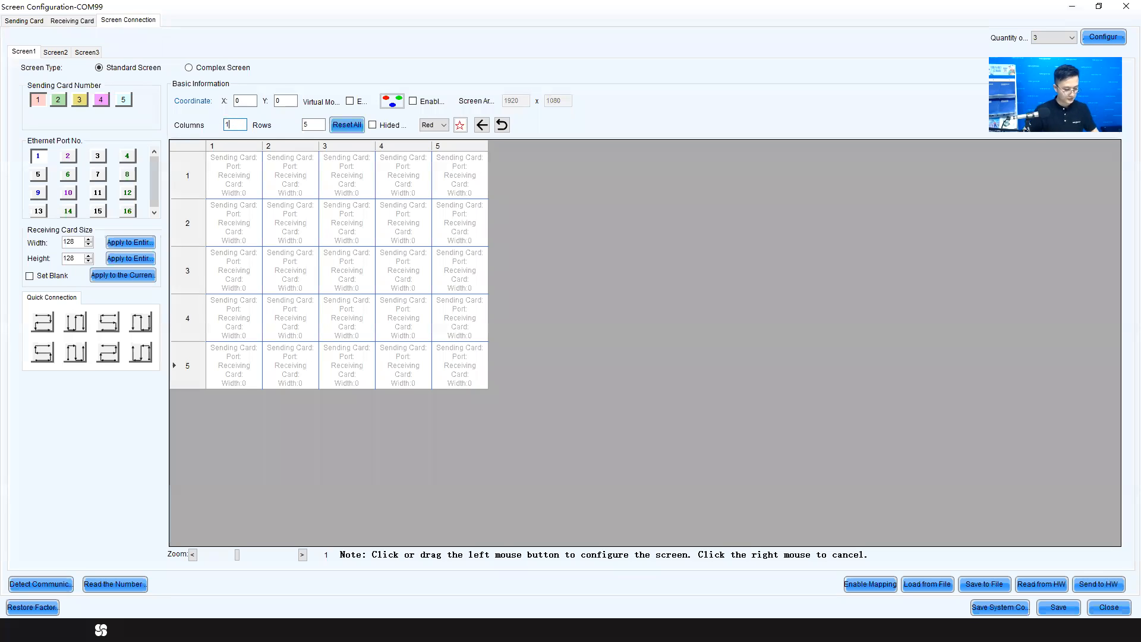
left_click(319, 124)
key("BackSpace")
type("1")
left_click(350, 126)
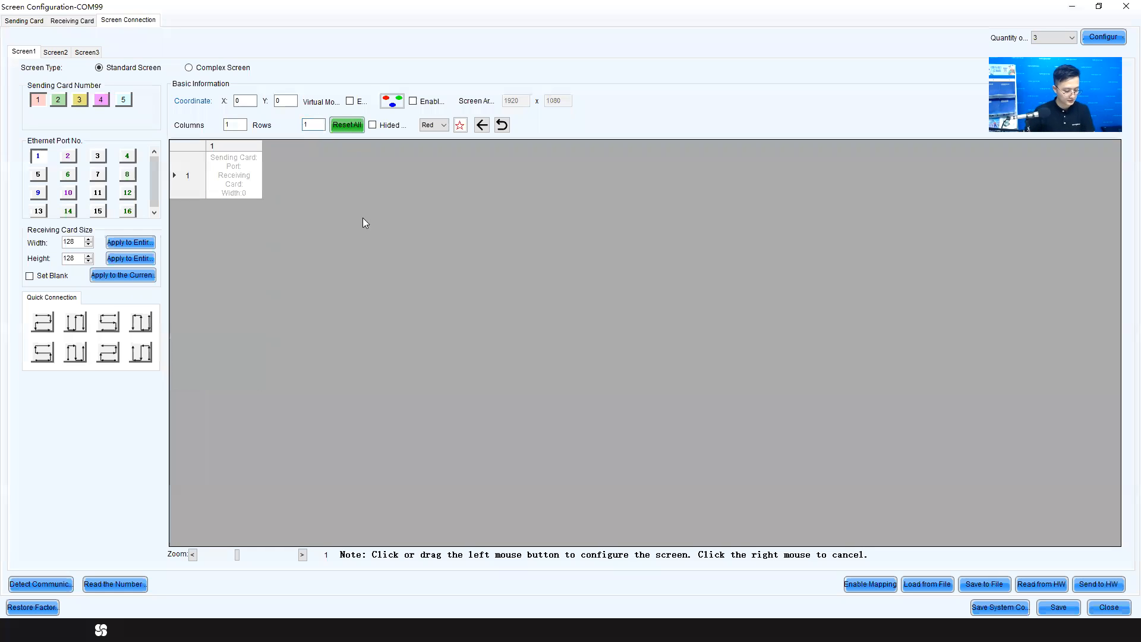
left_click(1099, 7)
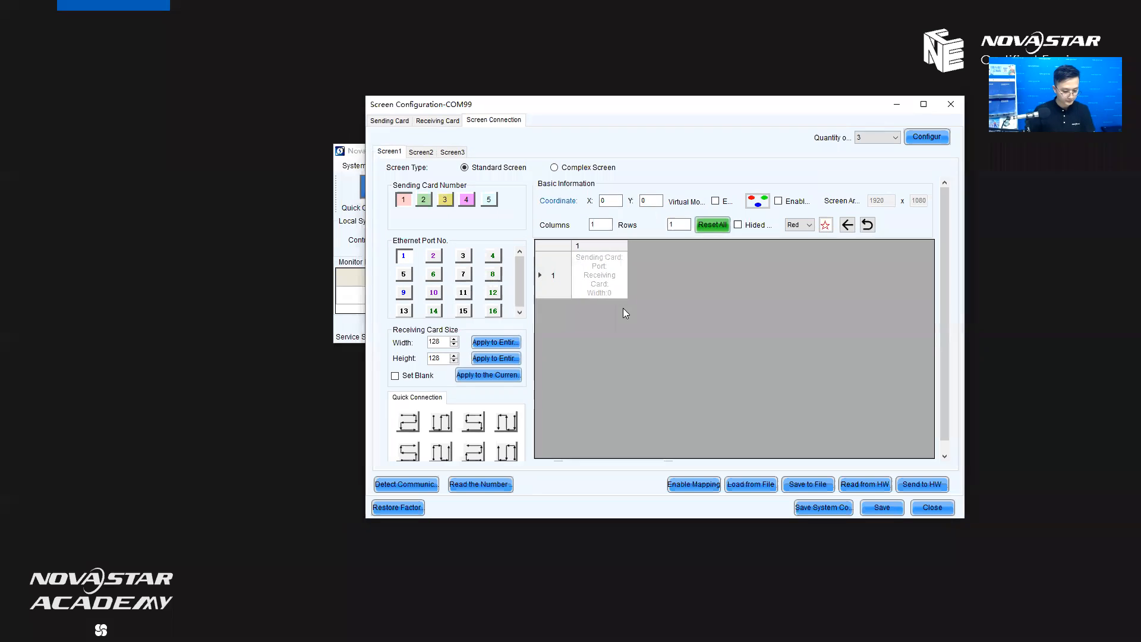
left_click(602, 279)
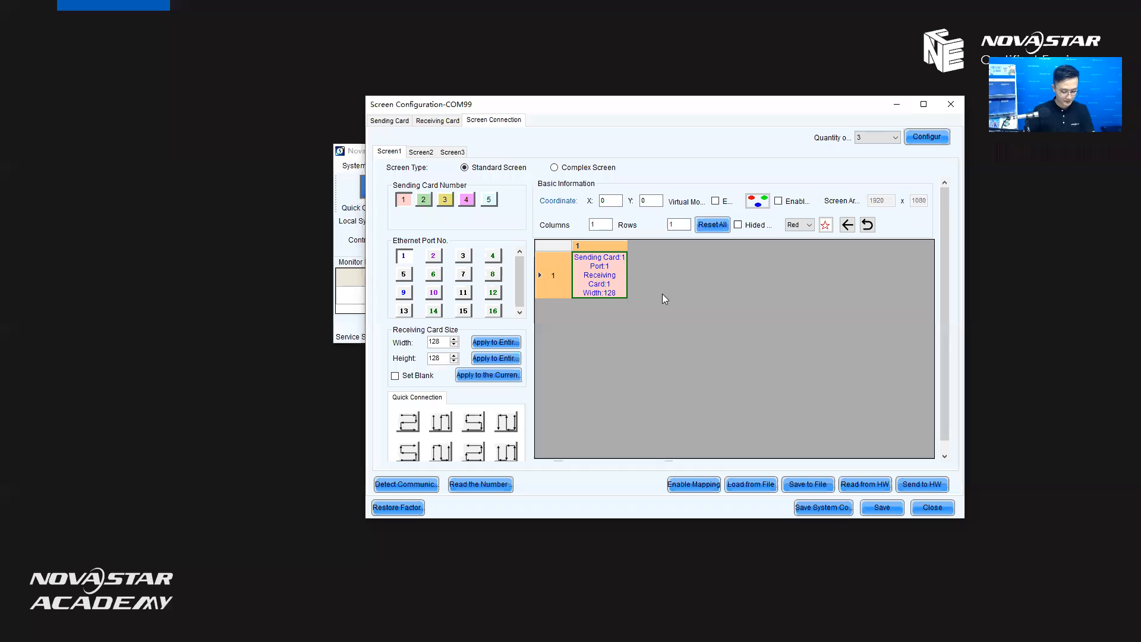
Assign the single cell of Screen2, and that of Screen3 to sending card 1, port 1, receiving card 3.
left_click(422, 154)
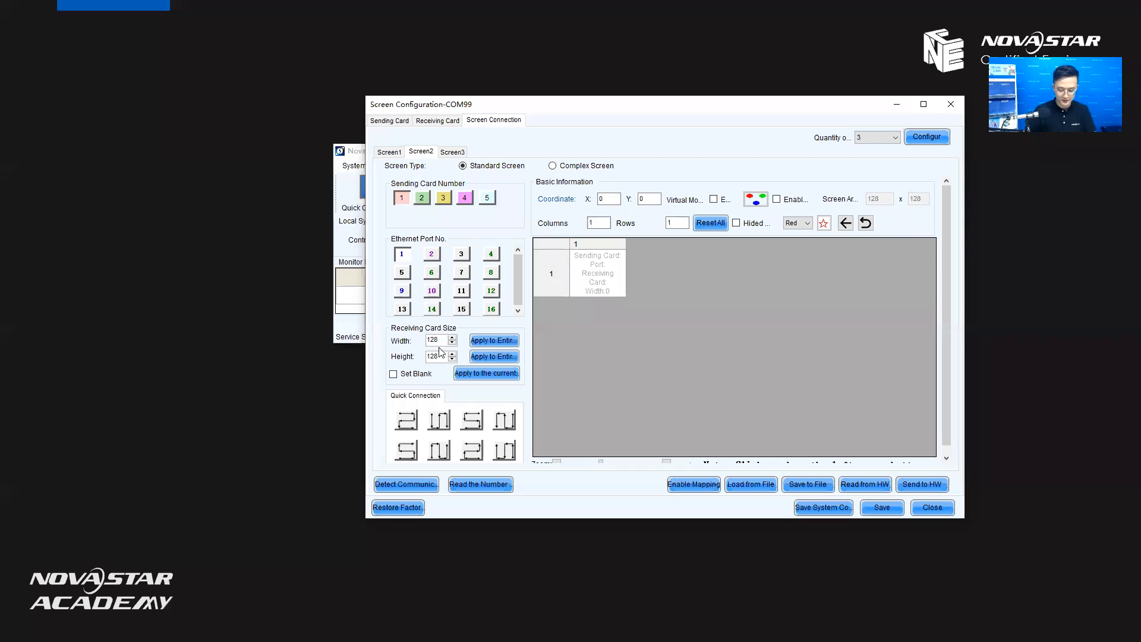
left_click(599, 279)
left_click(453, 152)
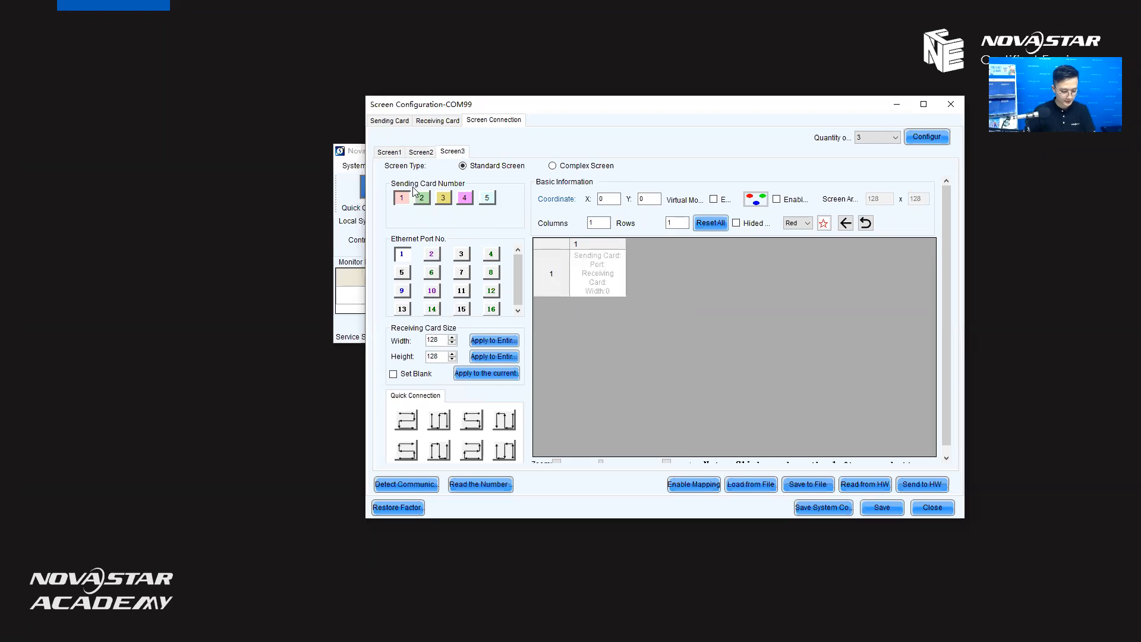
left_click(600, 277)
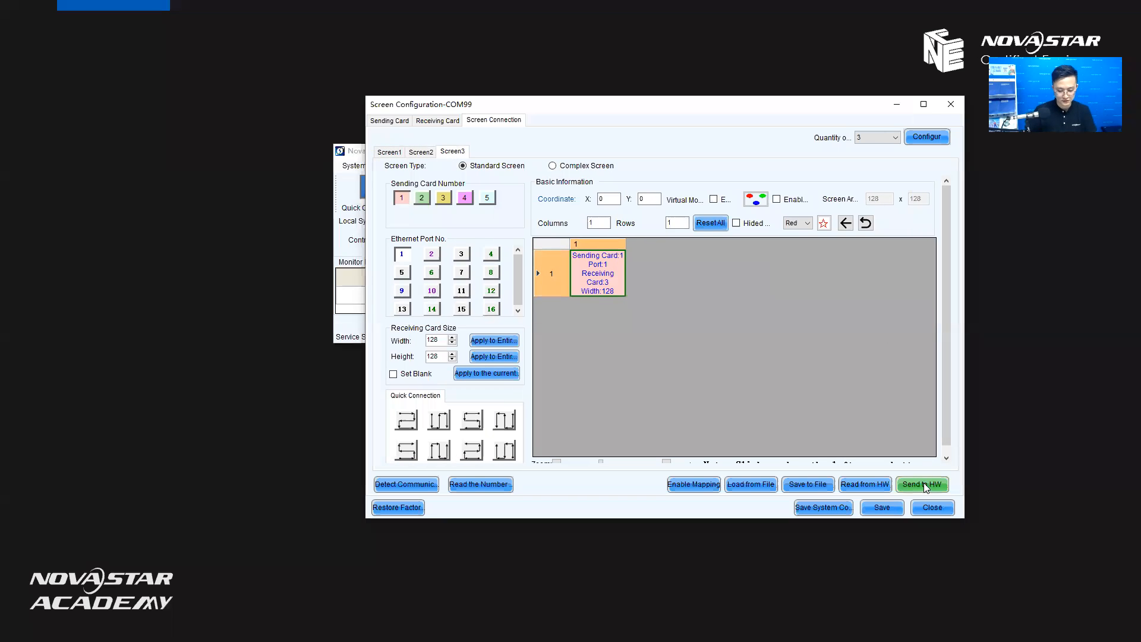
Send the three-screen configuration to the hardware and save it.
left_click_drag(714, 110, 655, 86)
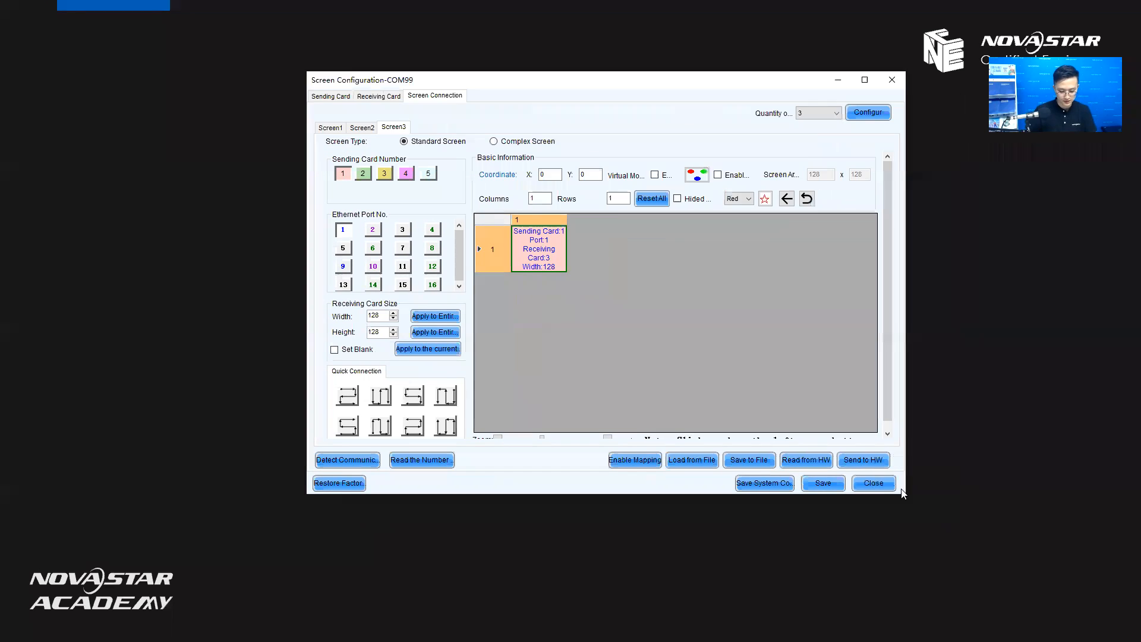
left_click(865, 462)
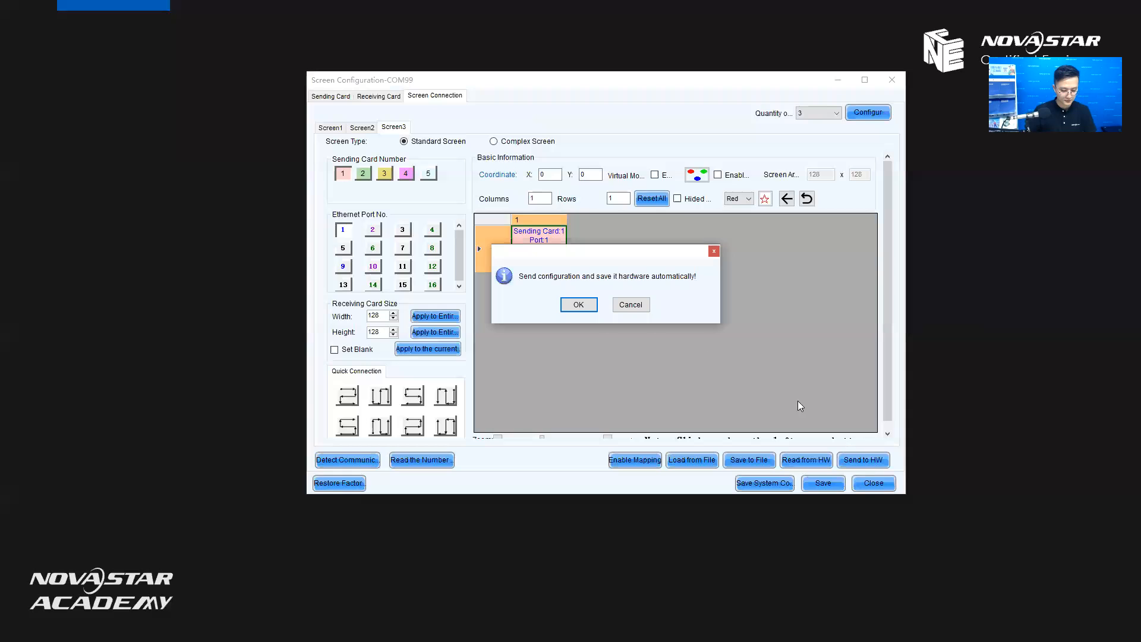
left_click(580, 303)
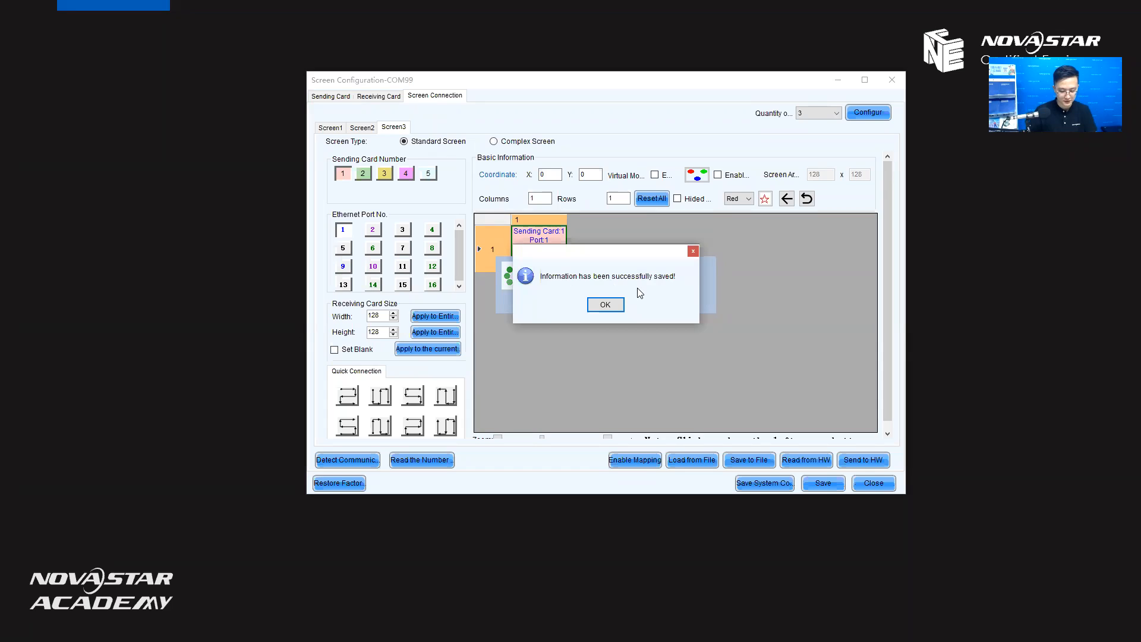
left_click(606, 304)
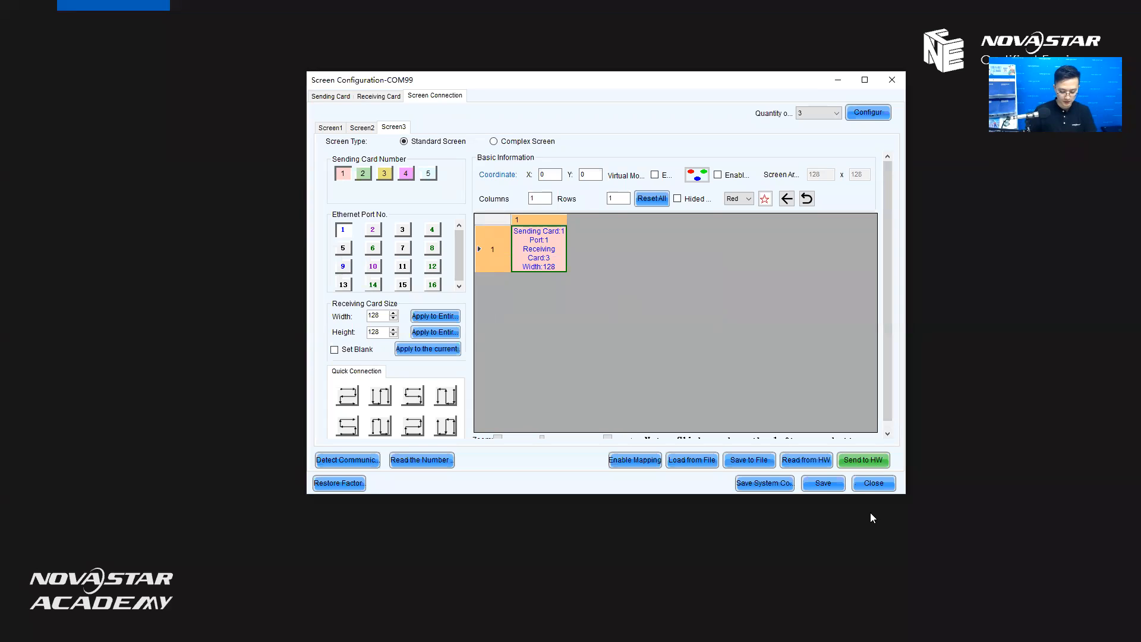
left_click(822, 483)
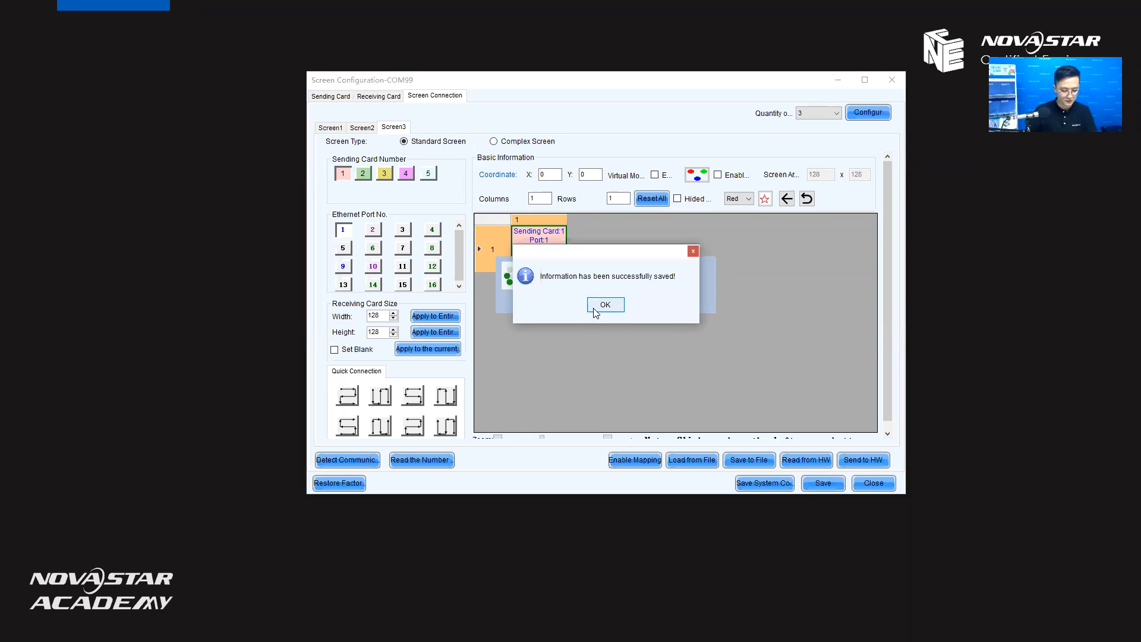
left_click(605, 304)
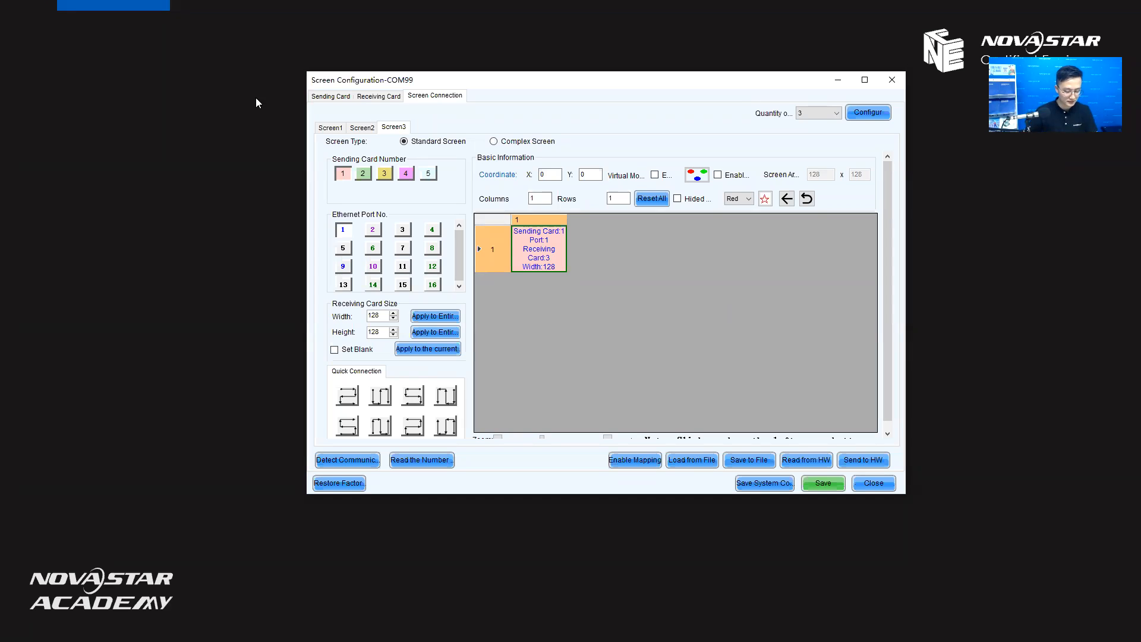
Review the connection settings of Screen1, Screen2 and Screen3, and close the screen configuration window.
left_click(341, 129)
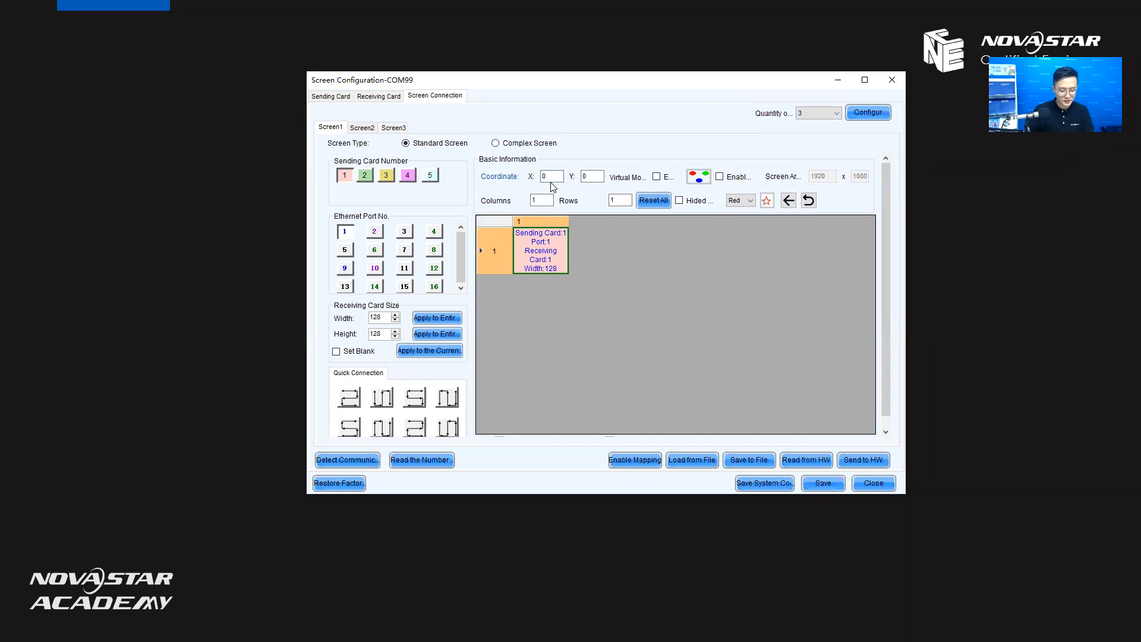
left_click(362, 128)
left_click(395, 127)
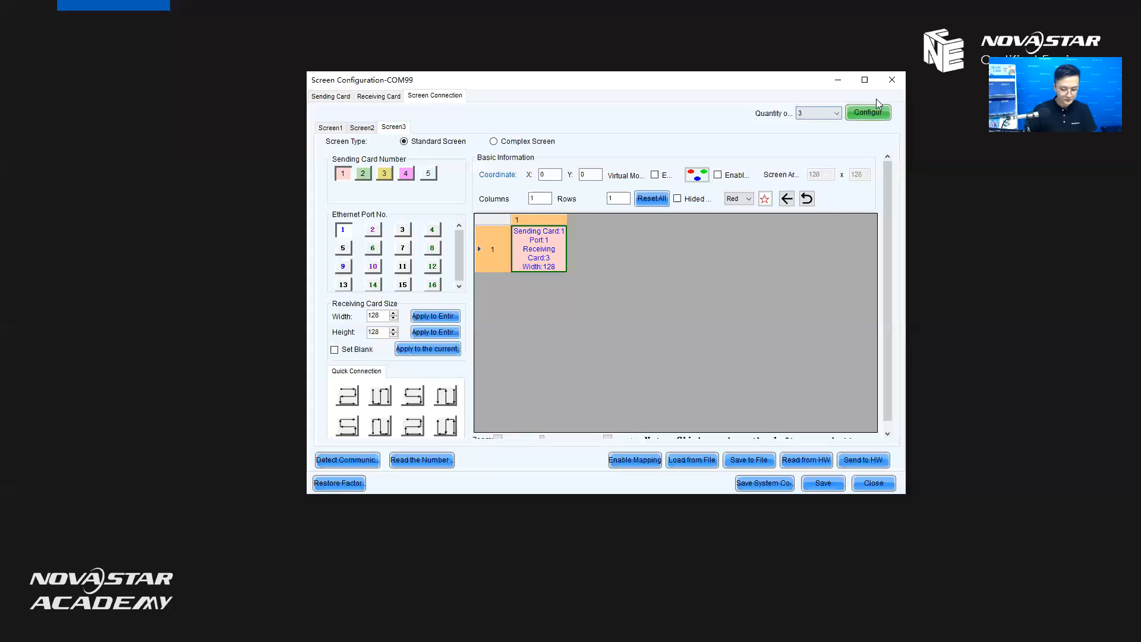
left_click(892, 80)
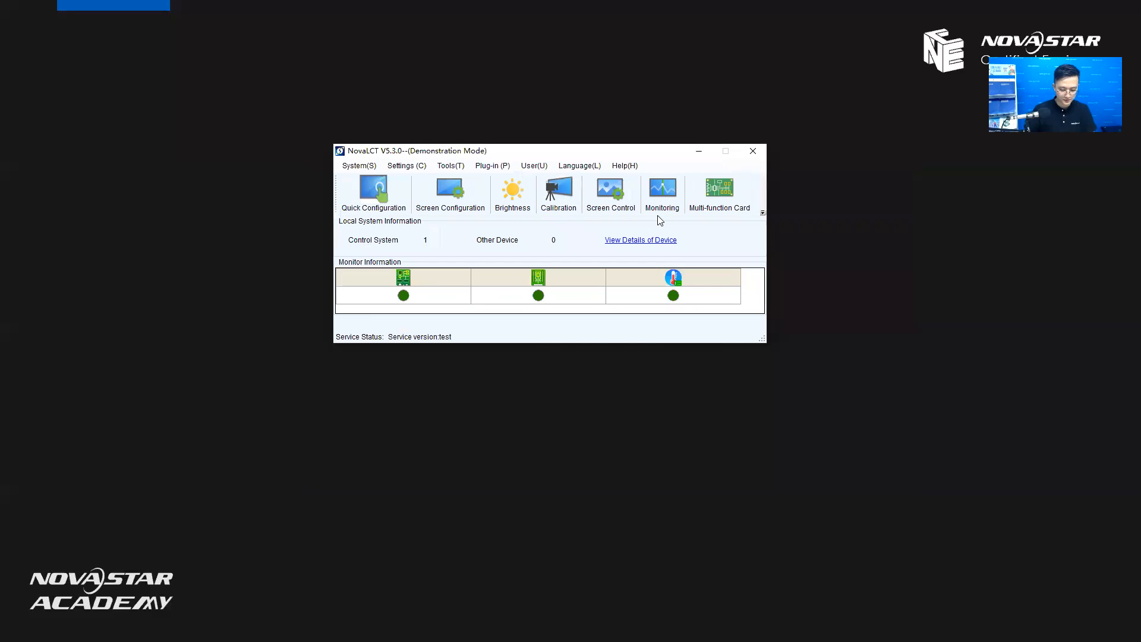
left_click_drag(655, 155, 704, 132)
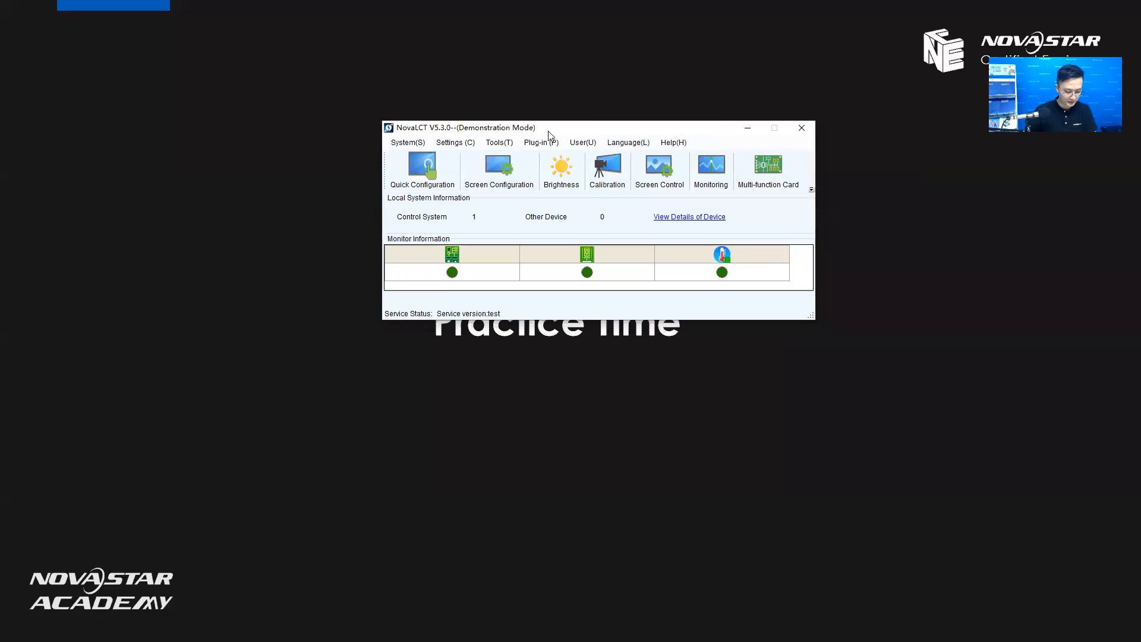
left_click_drag(549, 134, 539, 154)
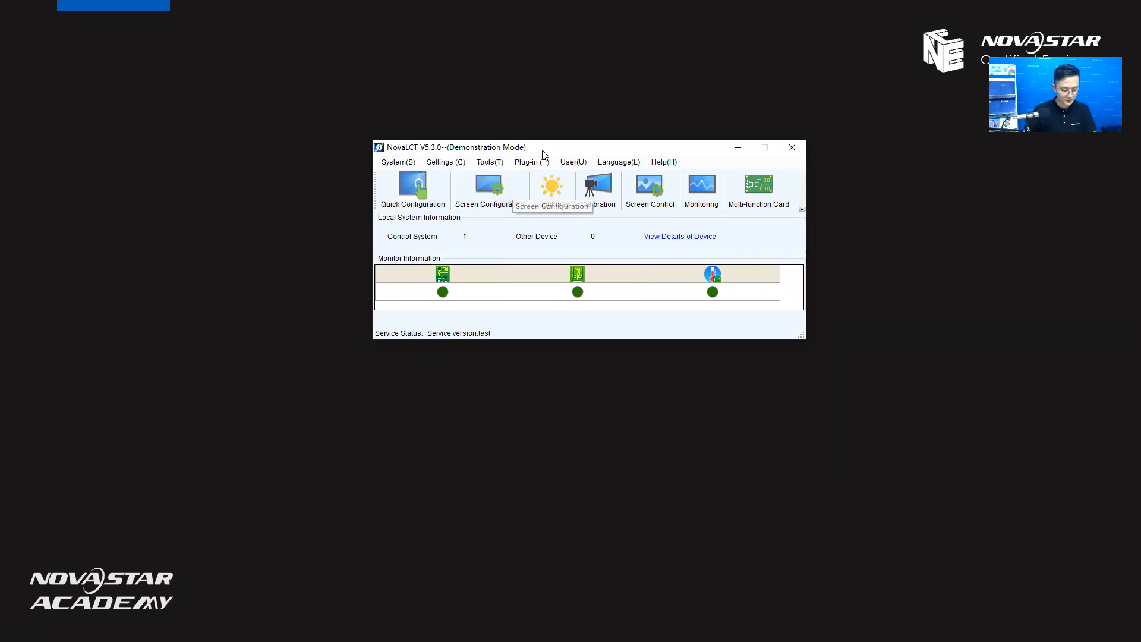
left_click(441, 165)
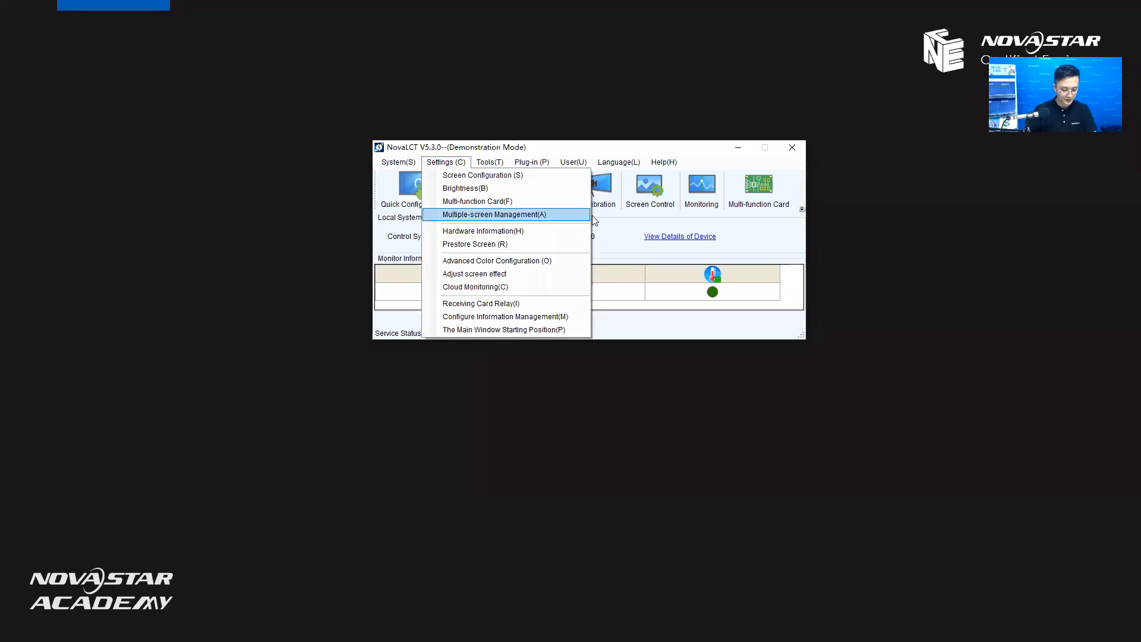
left_click(611, 226)
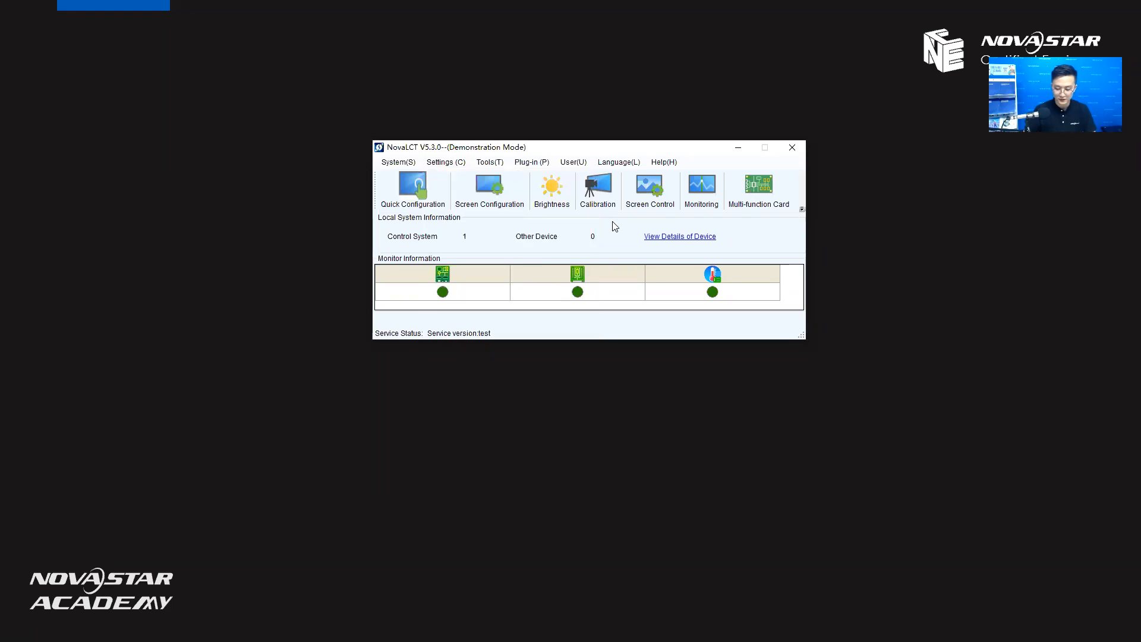
Examine the separate brightness adjustment settings for COM99 Screen1, Screen2 and Screen3, and close the brightness window.
left_click(564, 205)
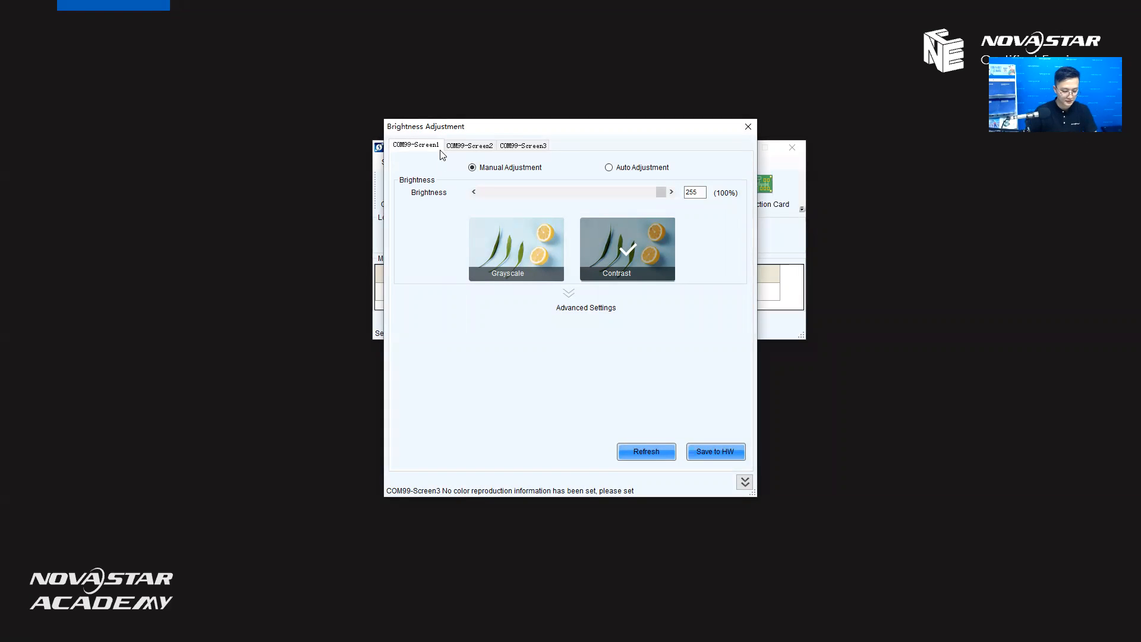
left_click(470, 146)
left_click(528, 146)
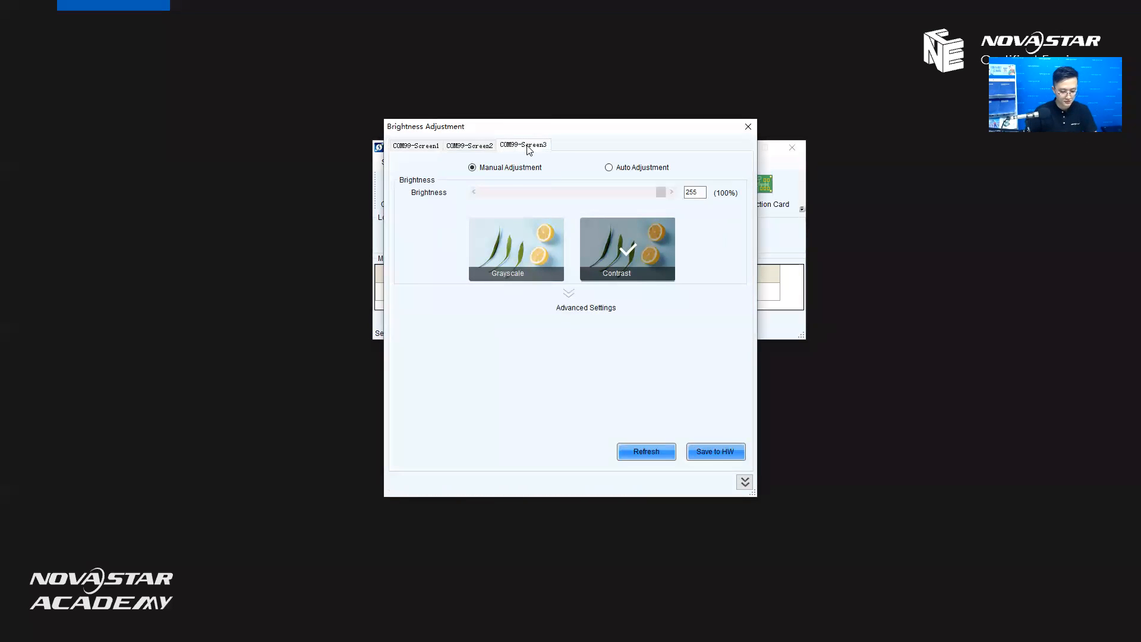
left_click(426, 146)
left_click(467, 148)
left_click(529, 149)
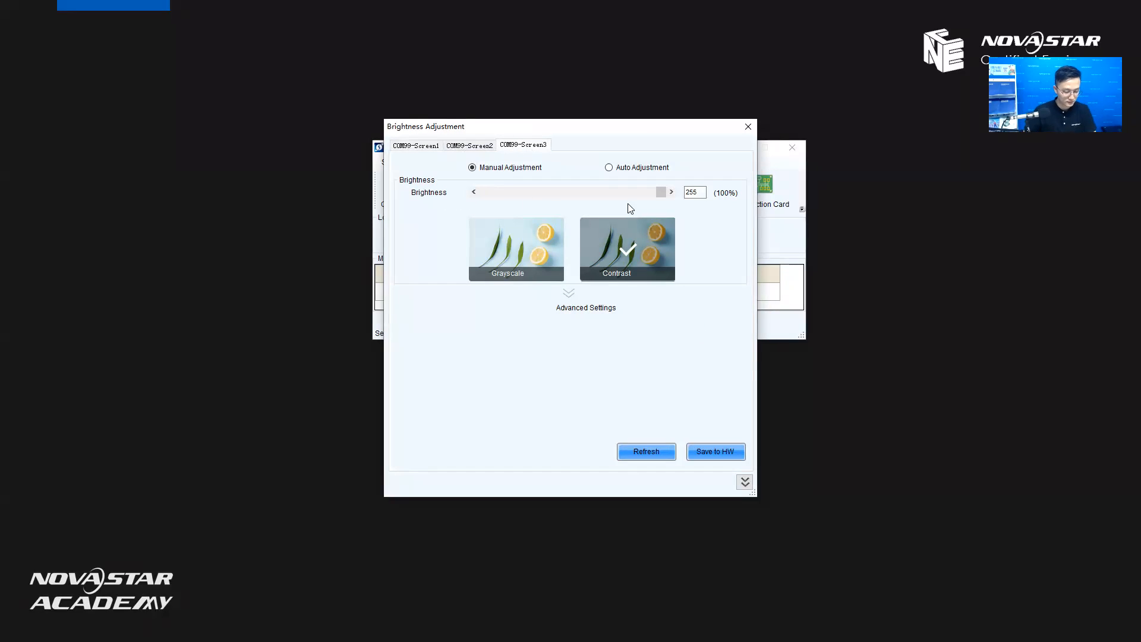
left_click(404, 146)
left_click(472, 147)
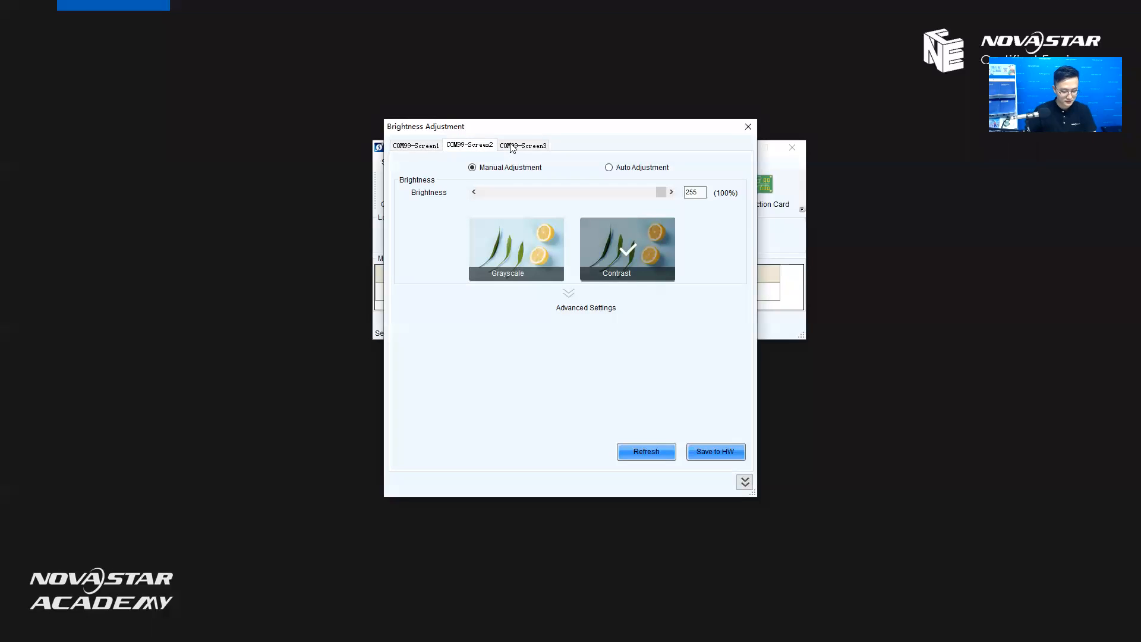
left_click(748, 128)
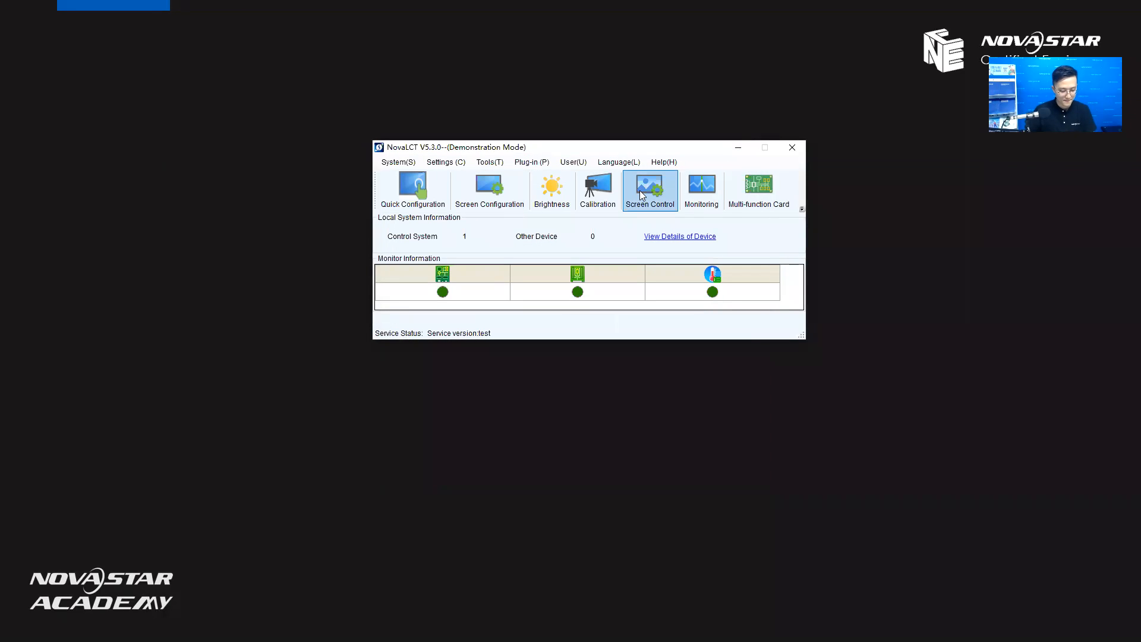
Open multiple-screen management and create 1 combined screen.
left_click(443, 163)
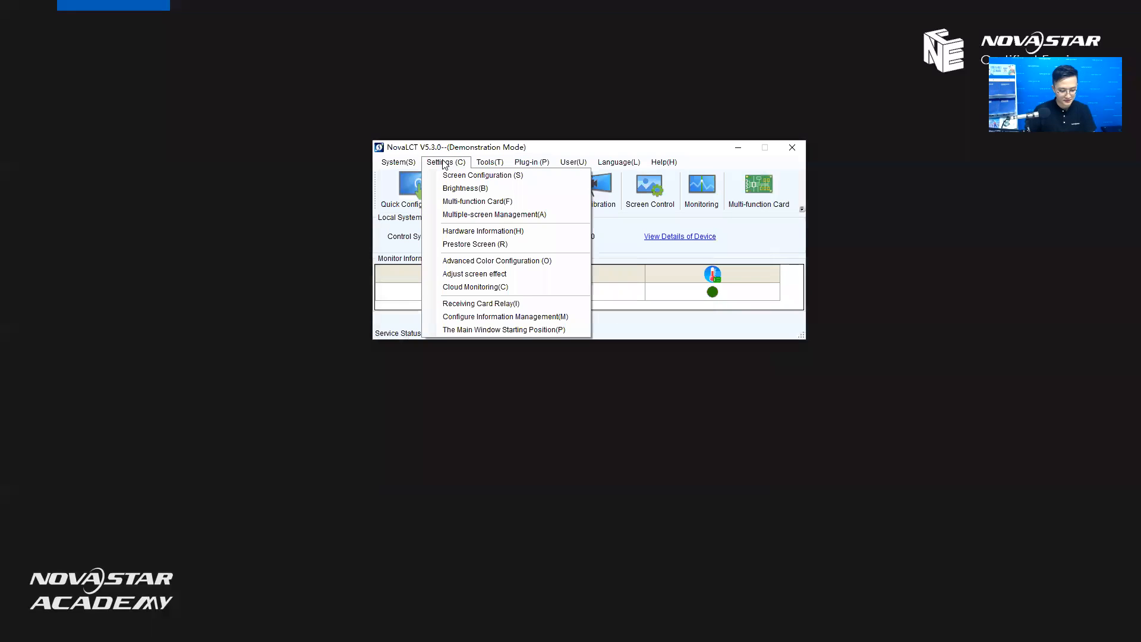
left_click(465, 214)
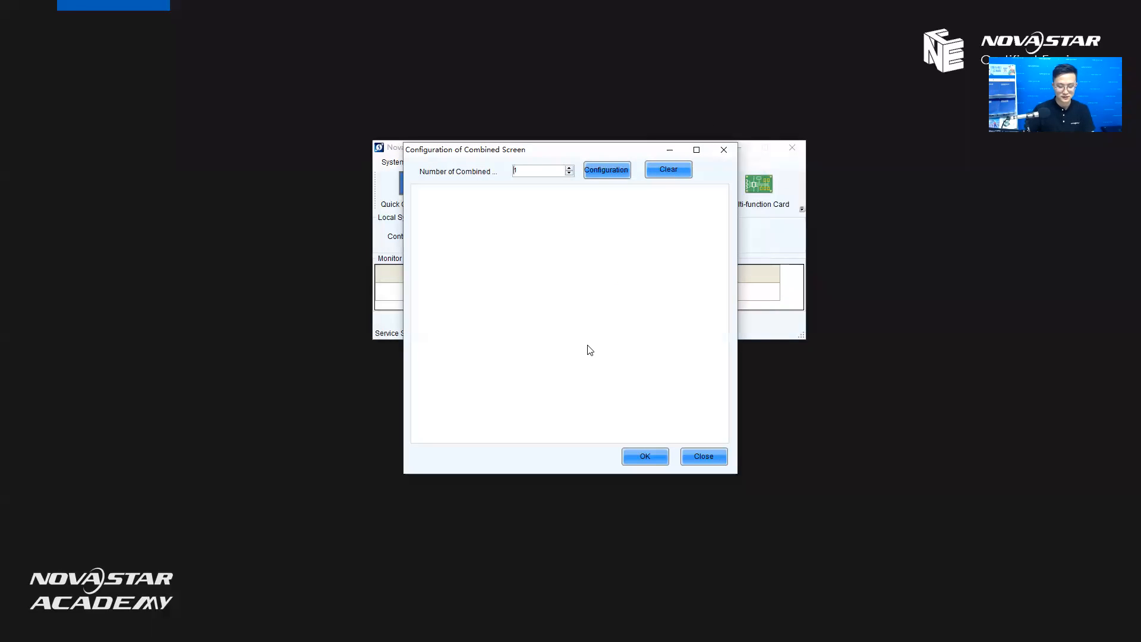
left_click(608, 170)
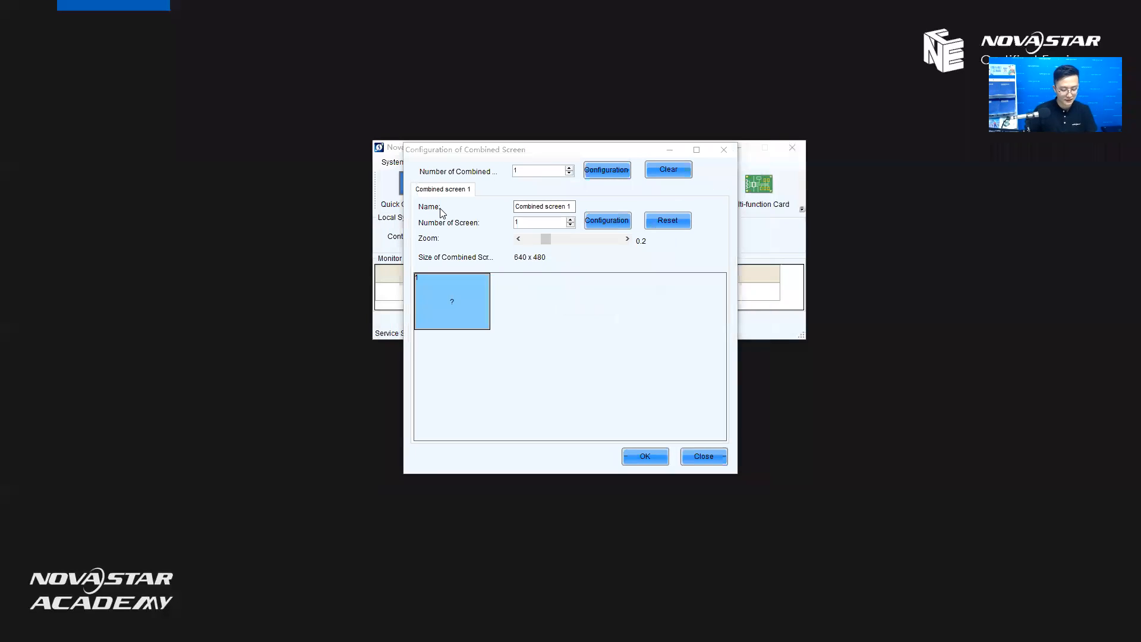
Rename the combined screen as Combined screen-test and configure it to contain 3 screens.
double_click(574, 206)
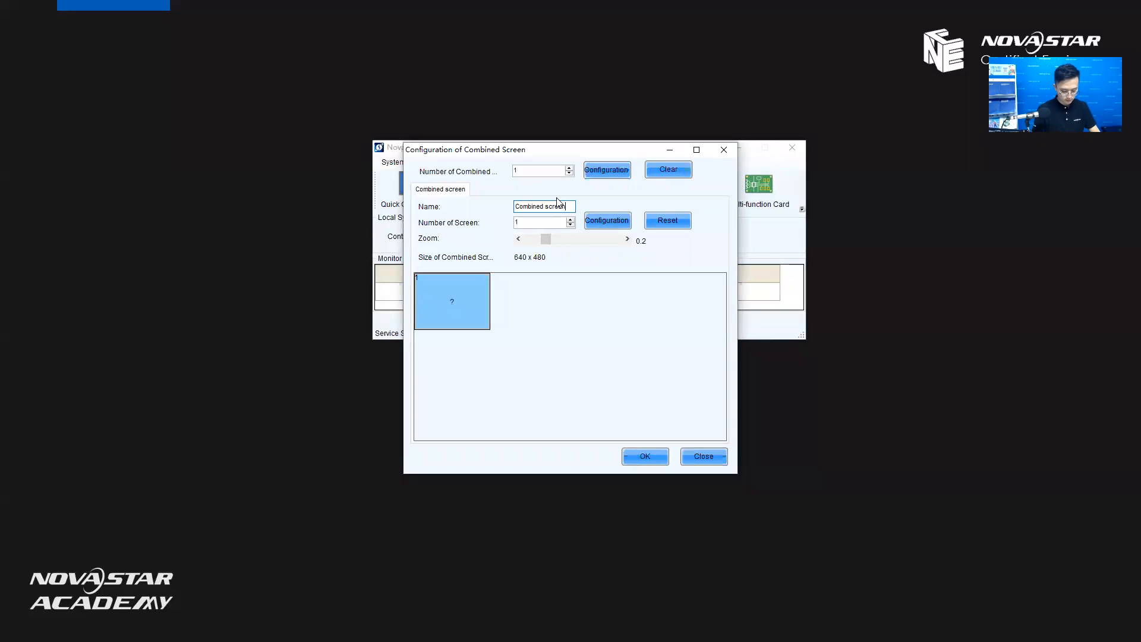
type("-test")
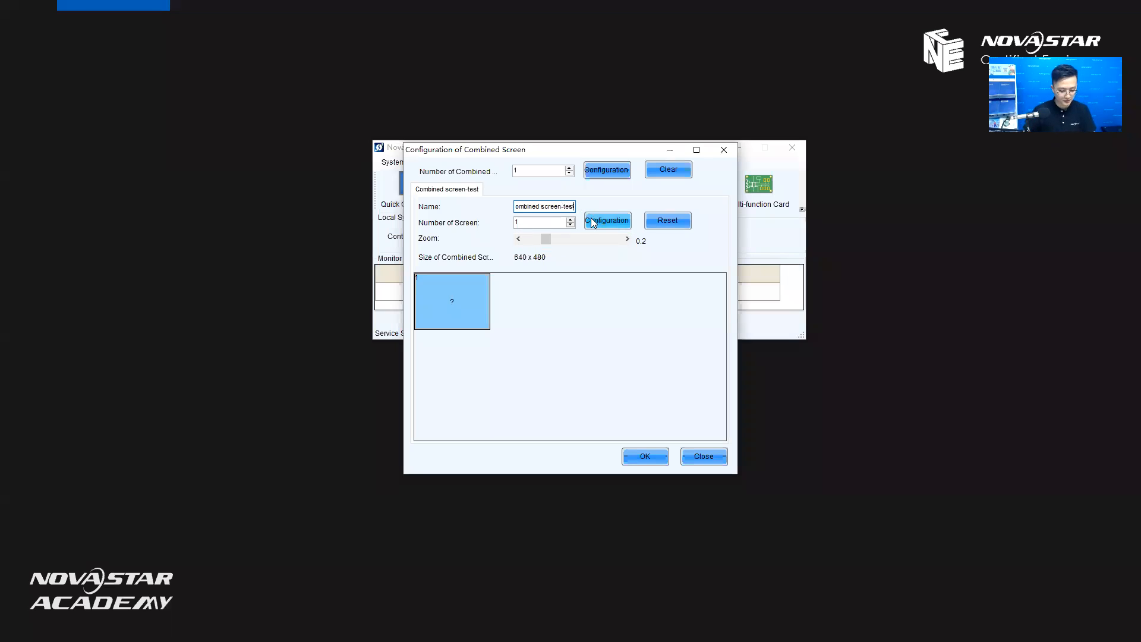
left_click_drag(529, 207, 575, 208)
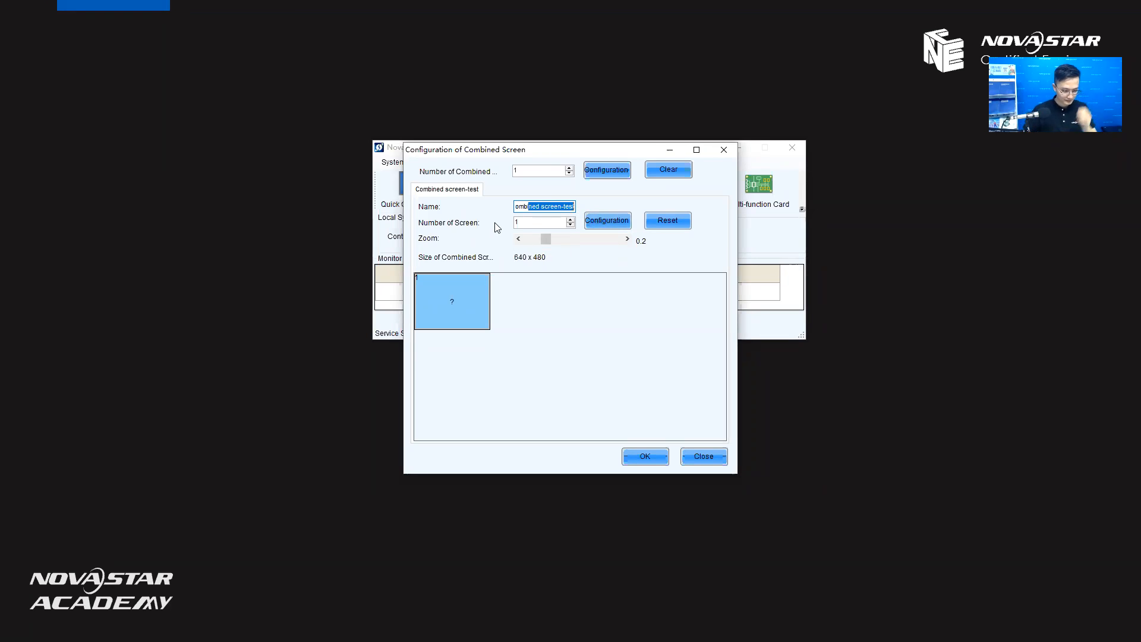
left_click(530, 222)
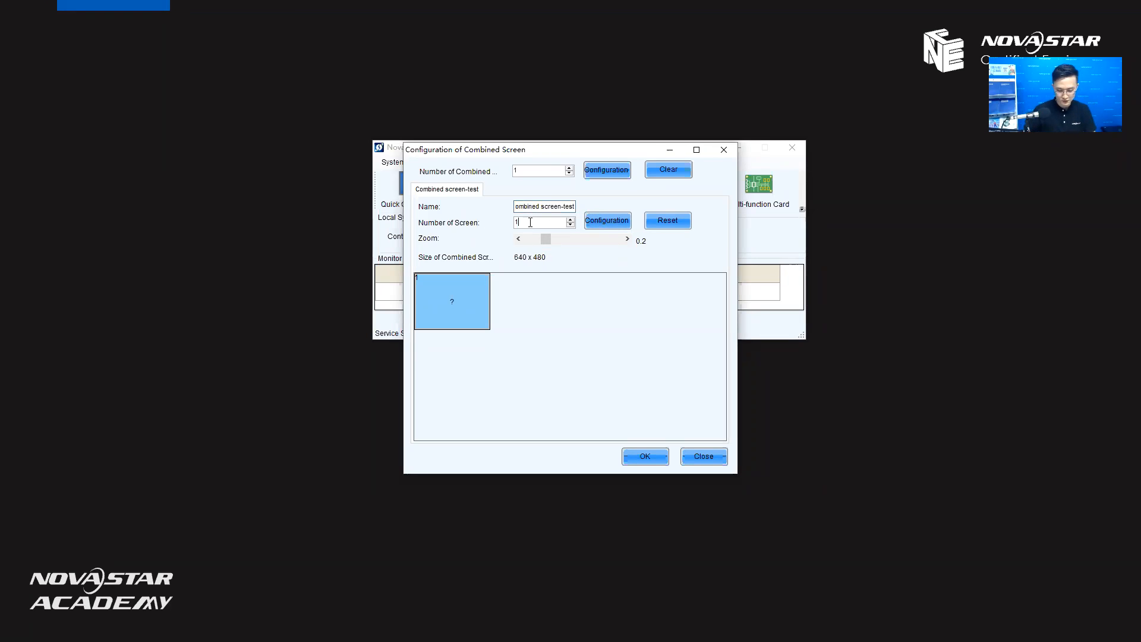
left_click(526, 209)
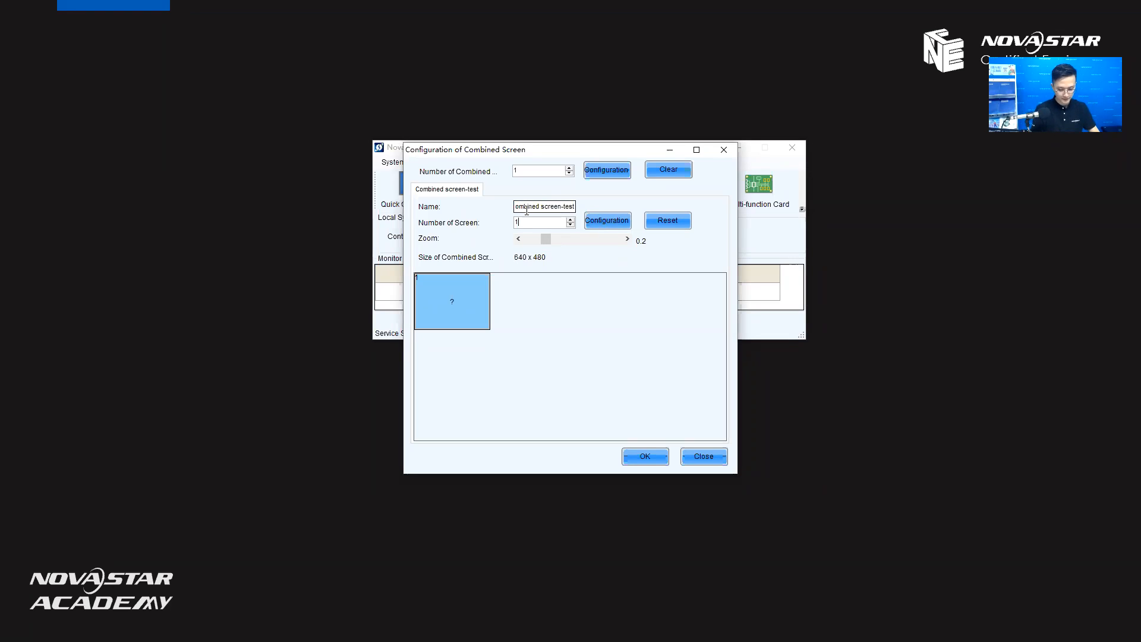
left_click(603, 223)
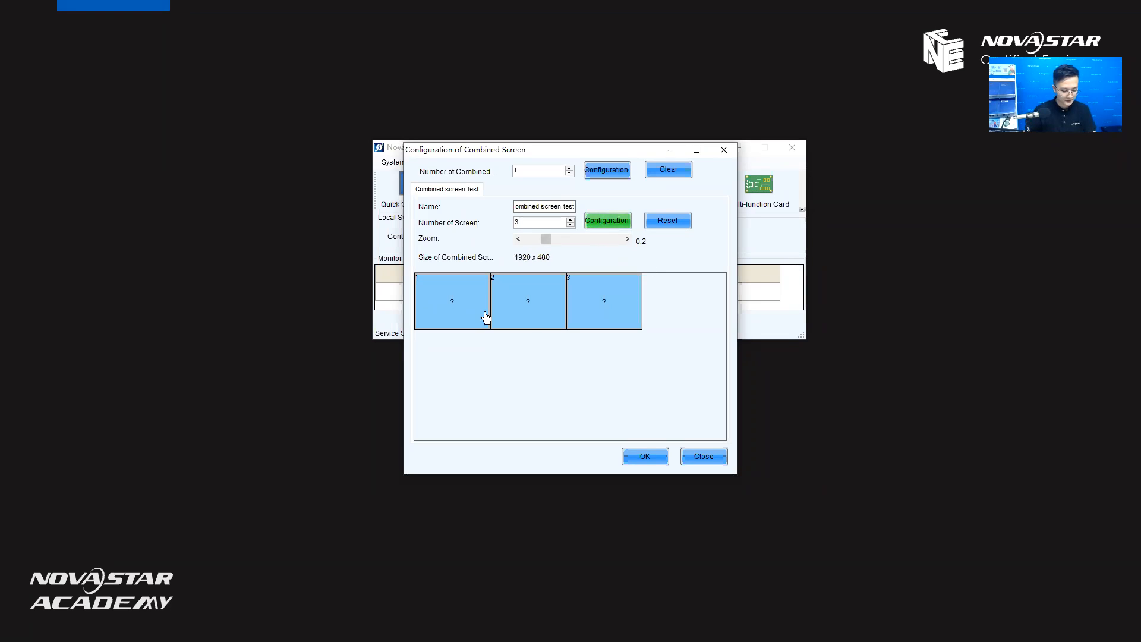
Associate the first block of the combined screen with screen 1 on communication port COM99.
left_click(439, 309)
left_click(456, 301)
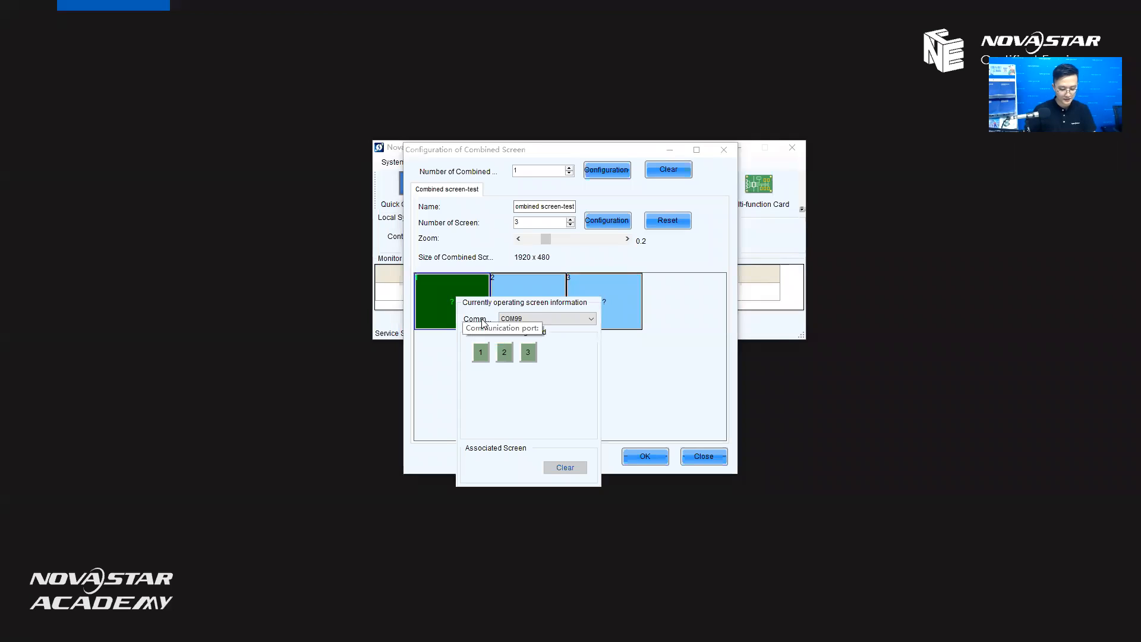
left_click(530, 319)
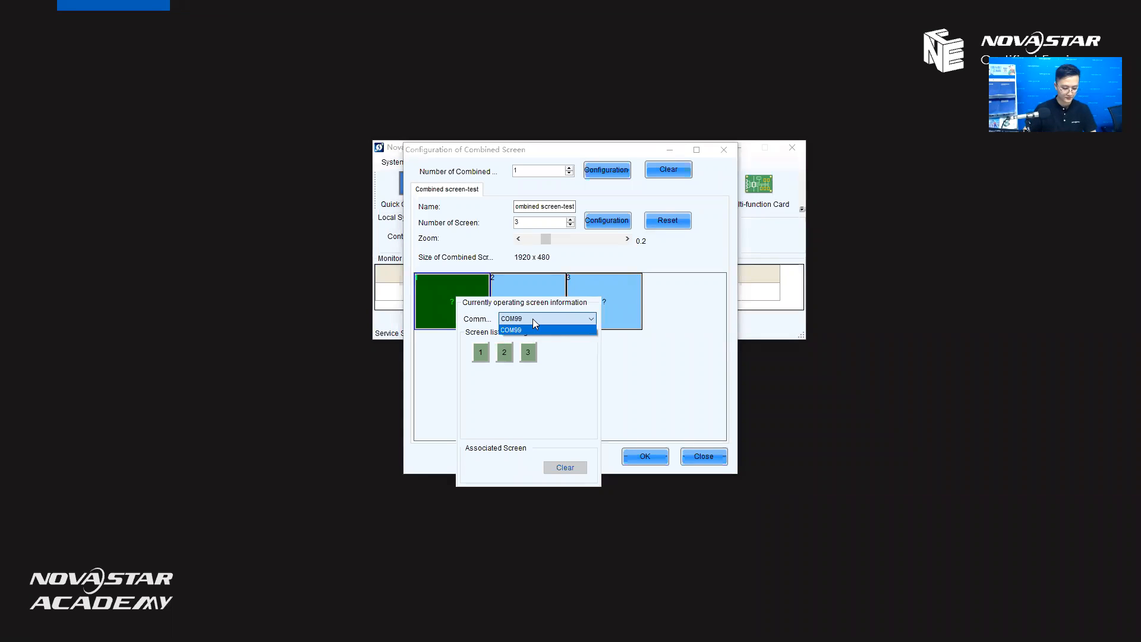
left_click(480, 356)
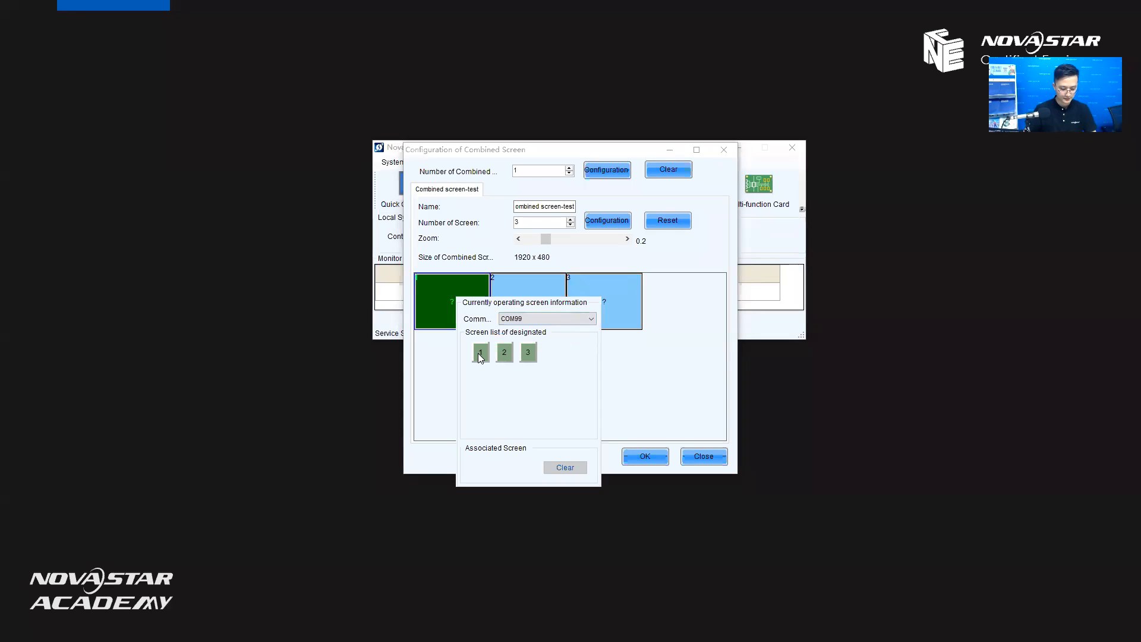
left_click(481, 354)
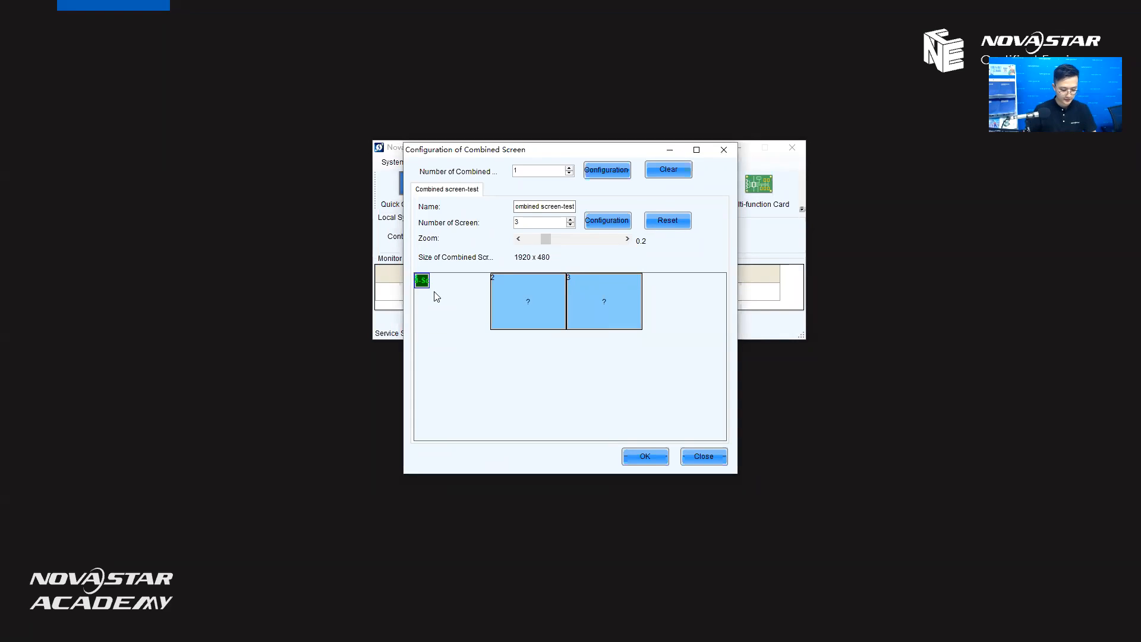
Associate the second and third blocks of the combined screen with COM99 screens 2 and 3.
mouse_move(546, 239)
left_mouse_down()
mouse_move(591, 244)
mouse_move(541, 242)
left_mouse_up()
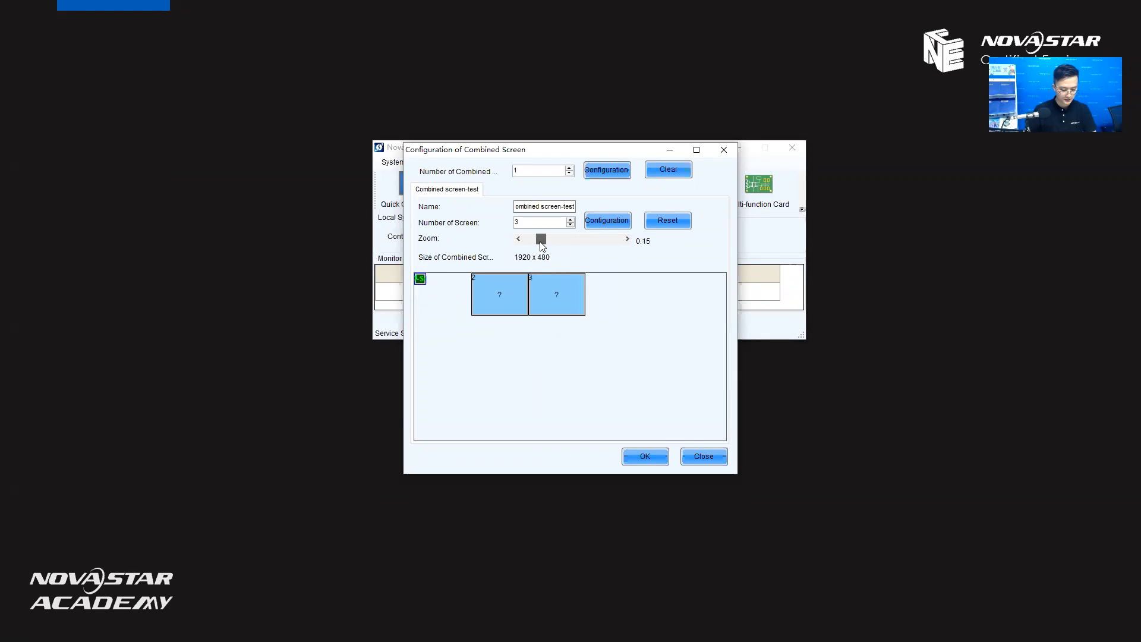
left_click(488, 292)
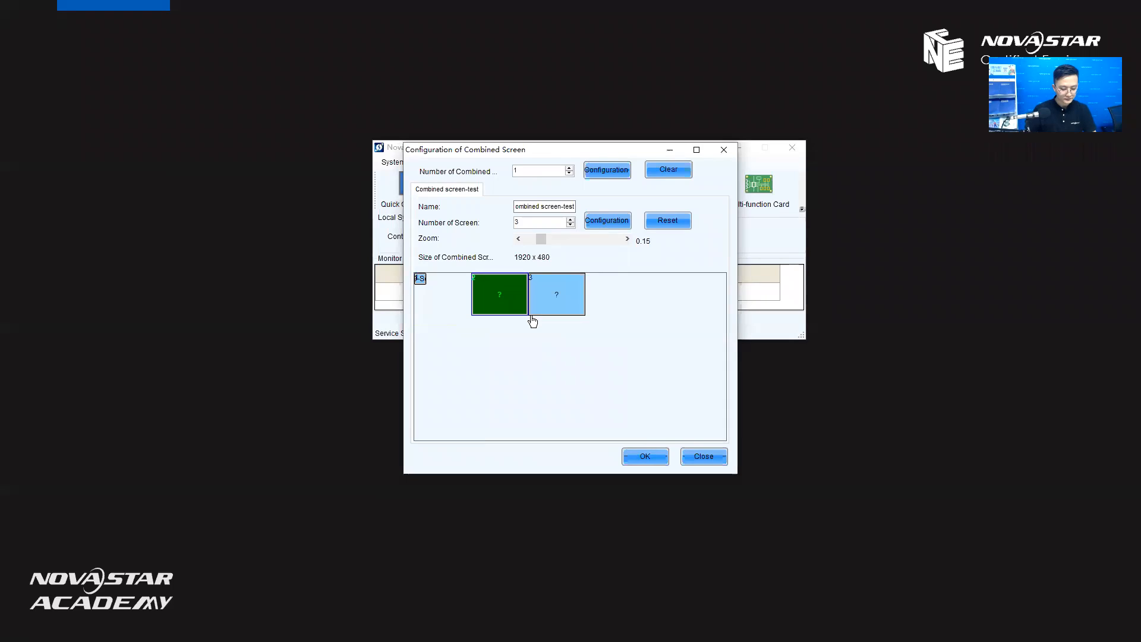
left_click(497, 297)
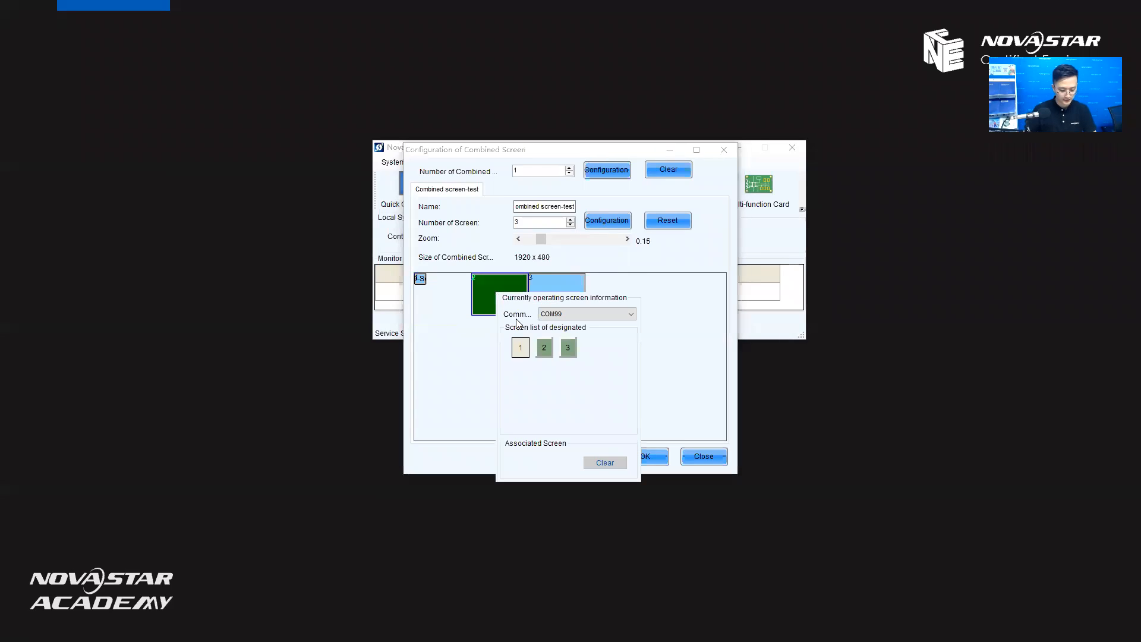
left_click(544, 352)
left_click(558, 289)
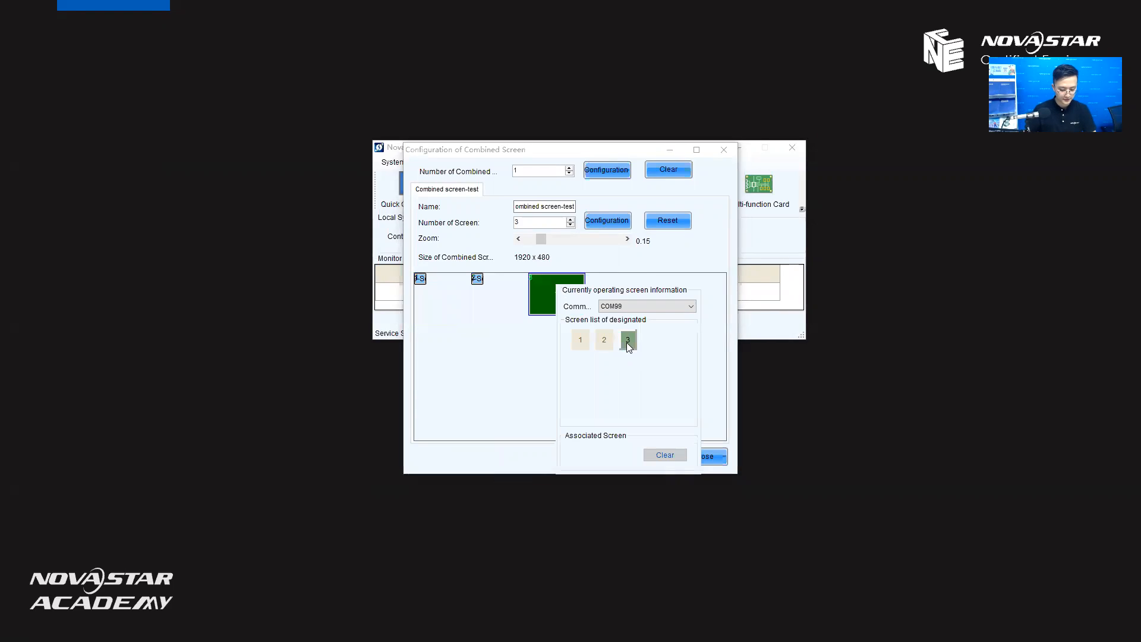
left_click(626, 343)
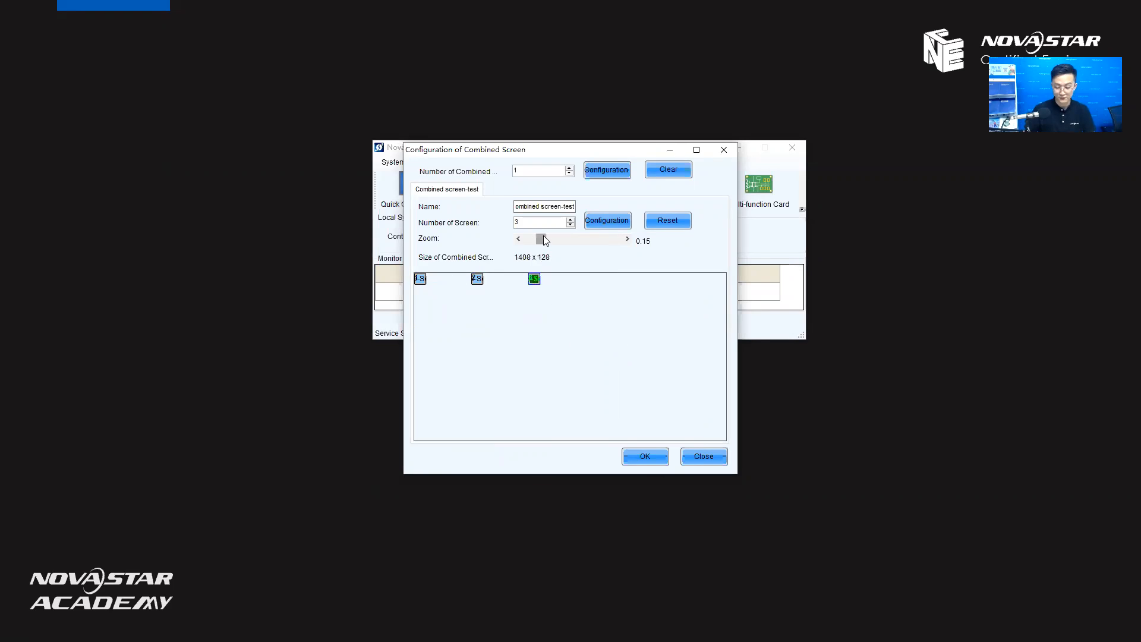
Enlarge the layout view and arrange COM99-Screen1, Screen2 and Screen3 edge to edge in one horizontal row.
left_click(697, 149)
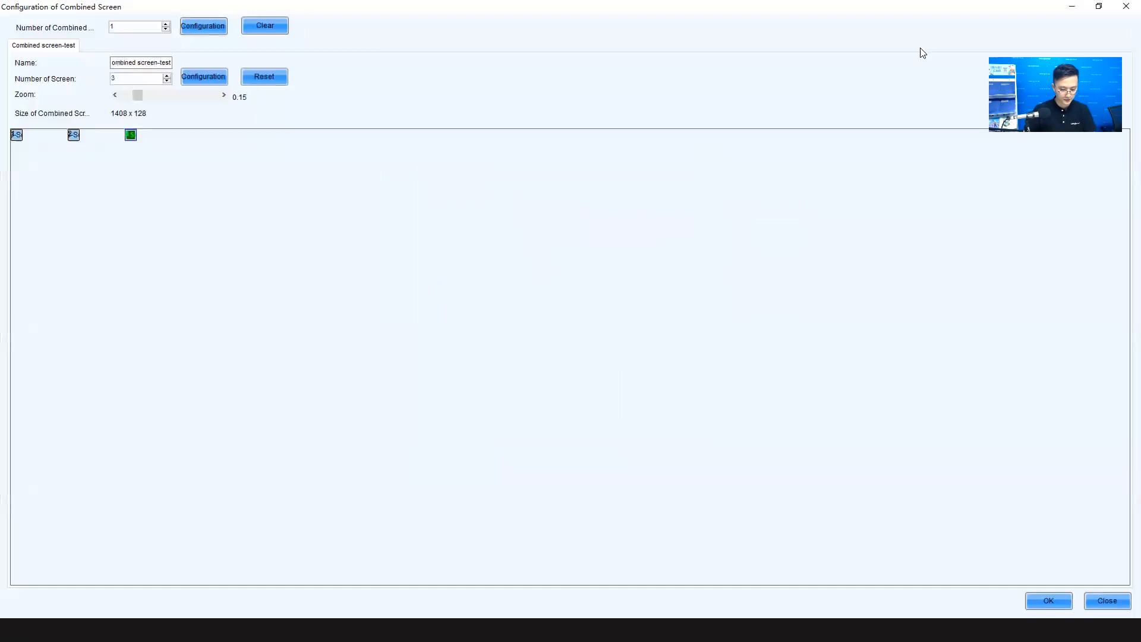
left_click_drag(138, 96, 191, 114)
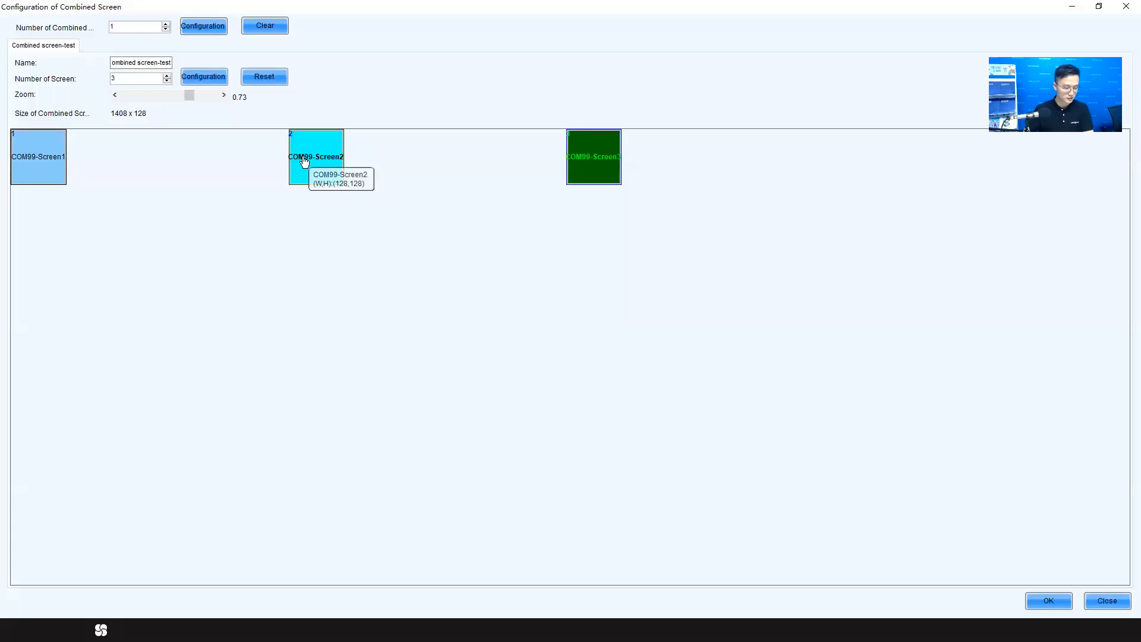
left_click_drag(70, 170, 166, 210)
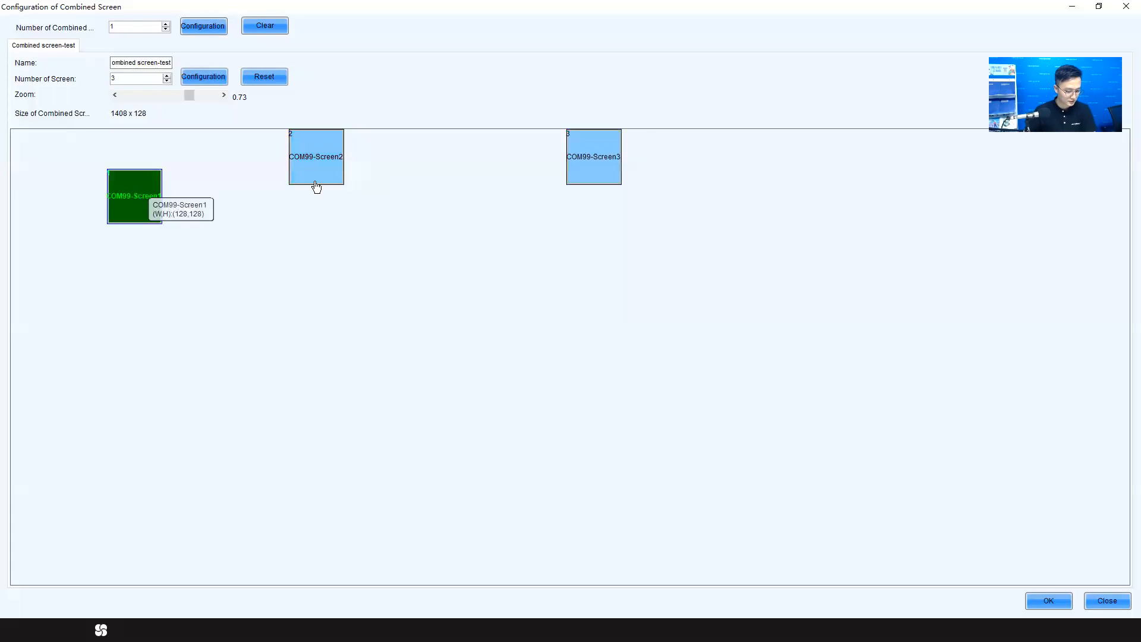
left_click_drag(313, 181, 292, 237)
left_click_drag(620, 171, 376, 226)
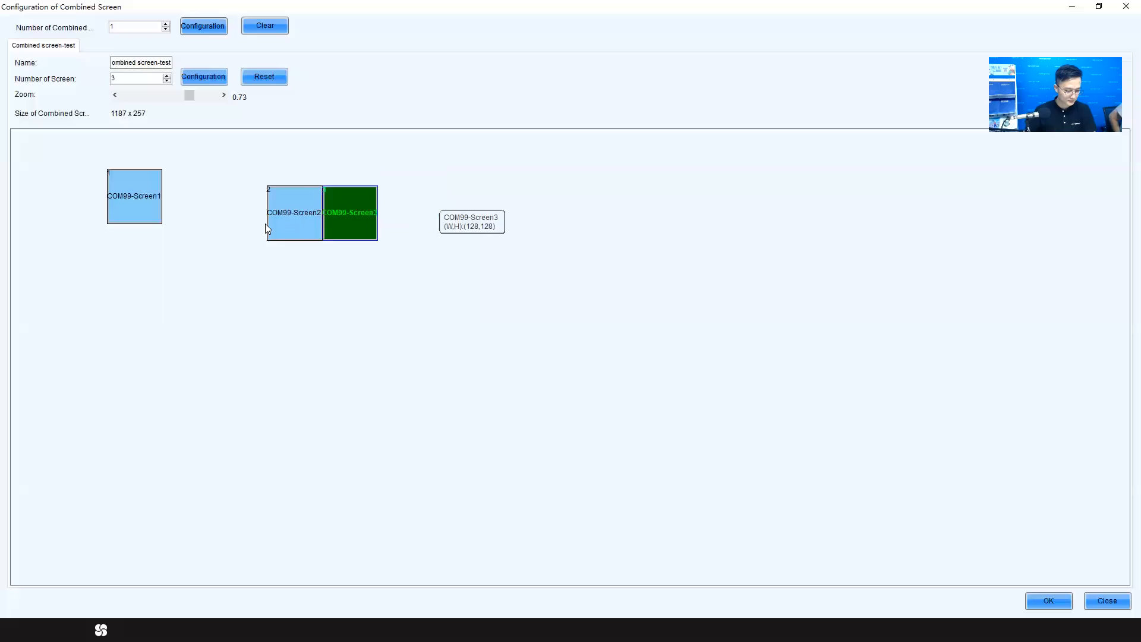
left_click_drag(126, 199, 83, 190)
left_click_drag(293, 221, 147, 195)
left_click_drag(348, 224, 198, 185)
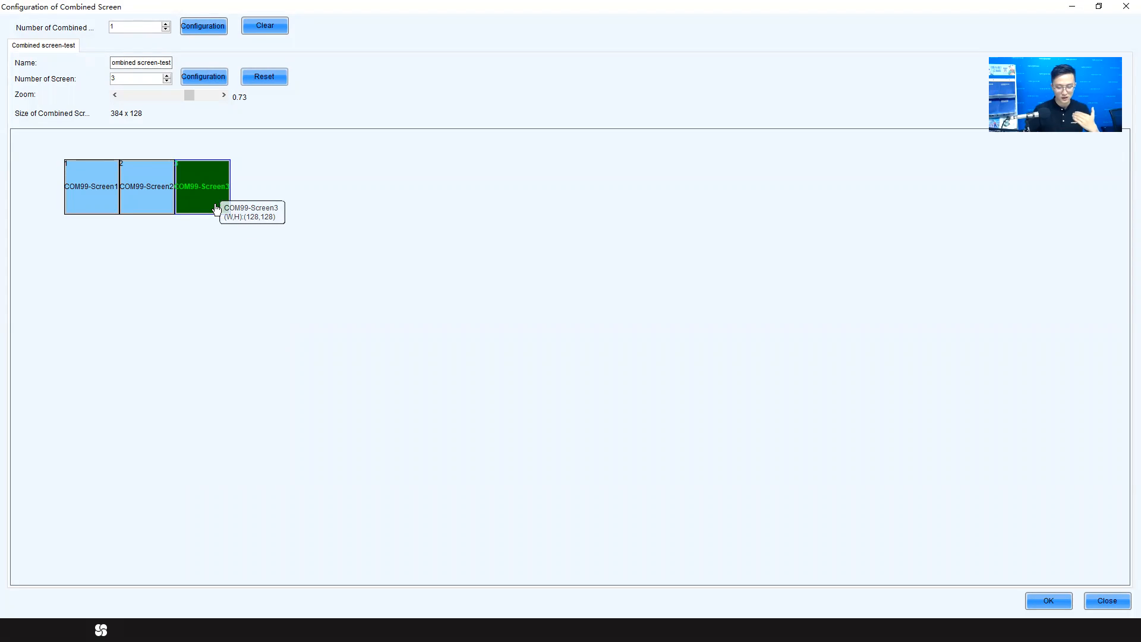
Try a separated layout by moving COM99-Screen1, Screen2 and Screen3 apart from each other.
left_click_drag(87, 177, 66, 148)
left_click_drag(141, 192, 63, 223)
left_click_drag(191, 188, 252, 223)
Rejoin the three COM99 screens in a single row in the order 1, 2, 3 and confirm the combined screen configuration.
left_click_drag(77, 226, 209, 245)
left_click_drag(80, 158, 77, 229)
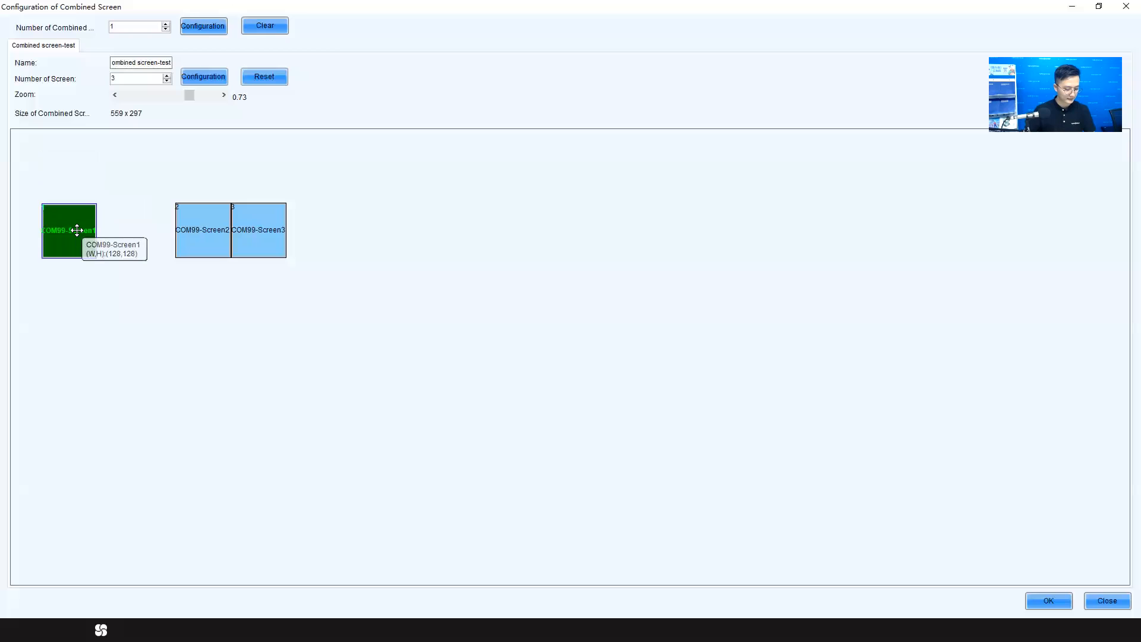
left_click_drag(176, 232, 125, 235)
left_click_drag(247, 232, 168, 247)
left_click(1099, 7)
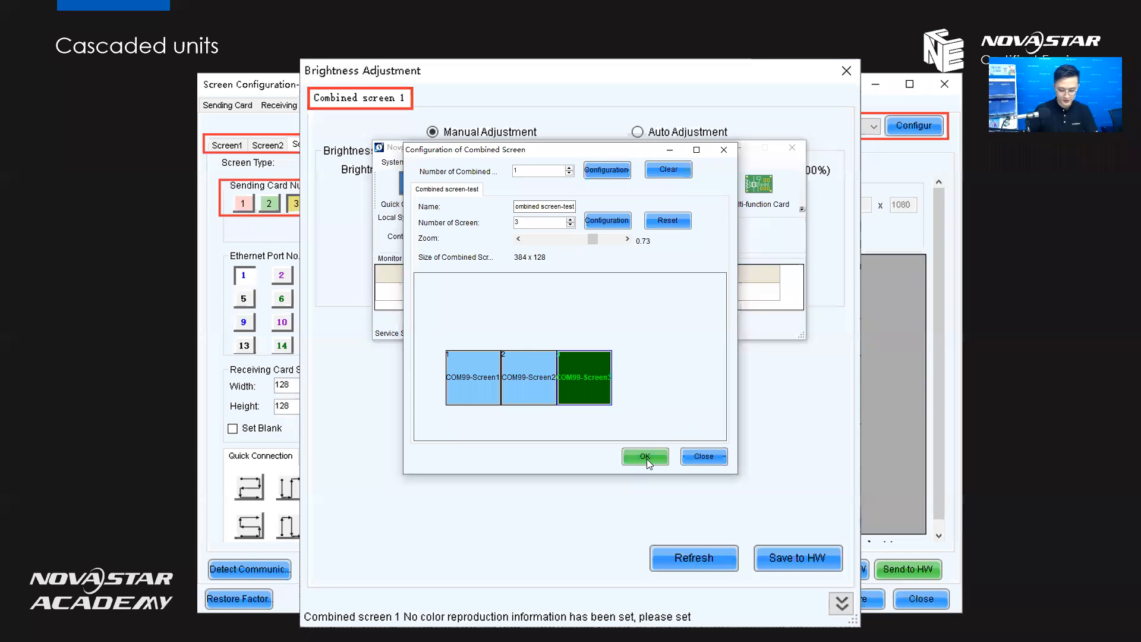
left_click(646, 458)
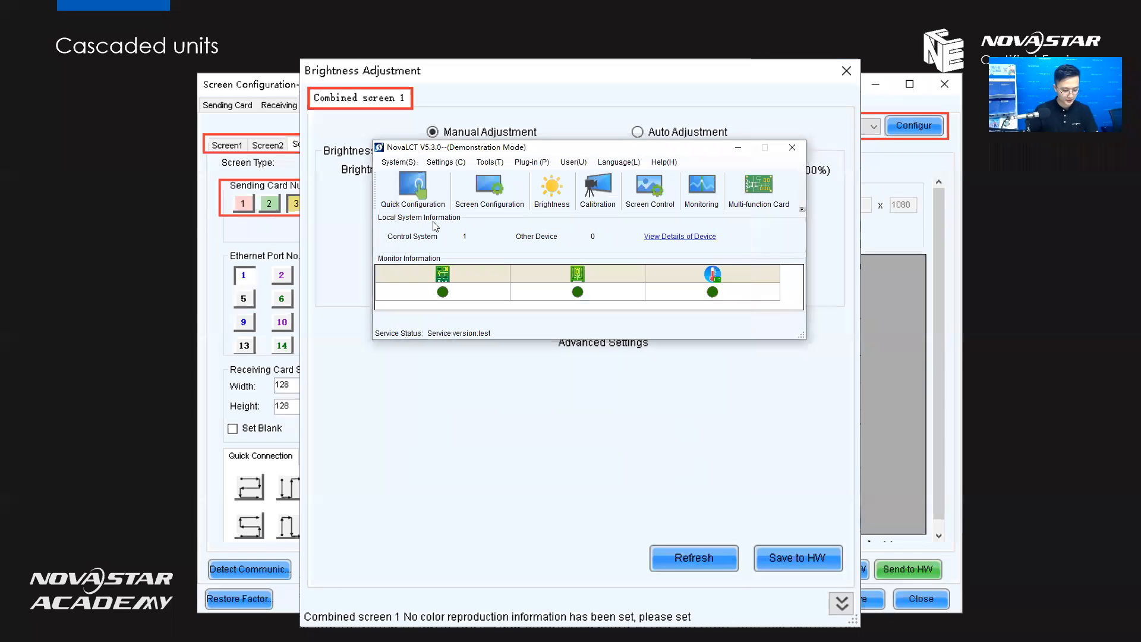
Examine the brightness adjustment for Combined screen-test in manual adjustment mode and close the brightness window.
left_click(562, 201)
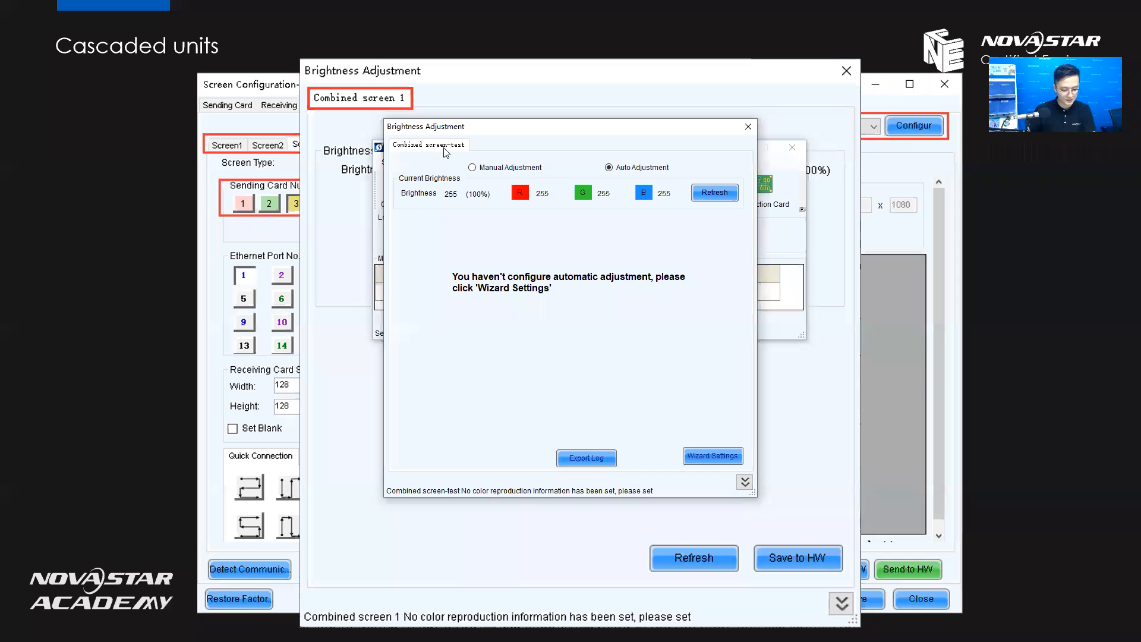
left_click(472, 168)
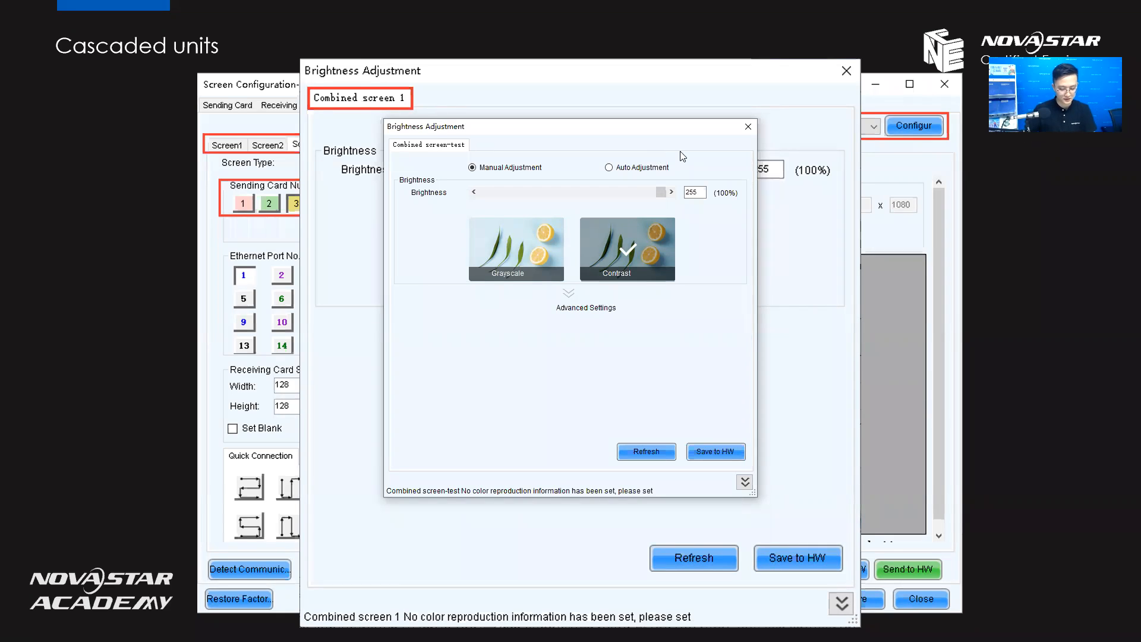
left_click(748, 126)
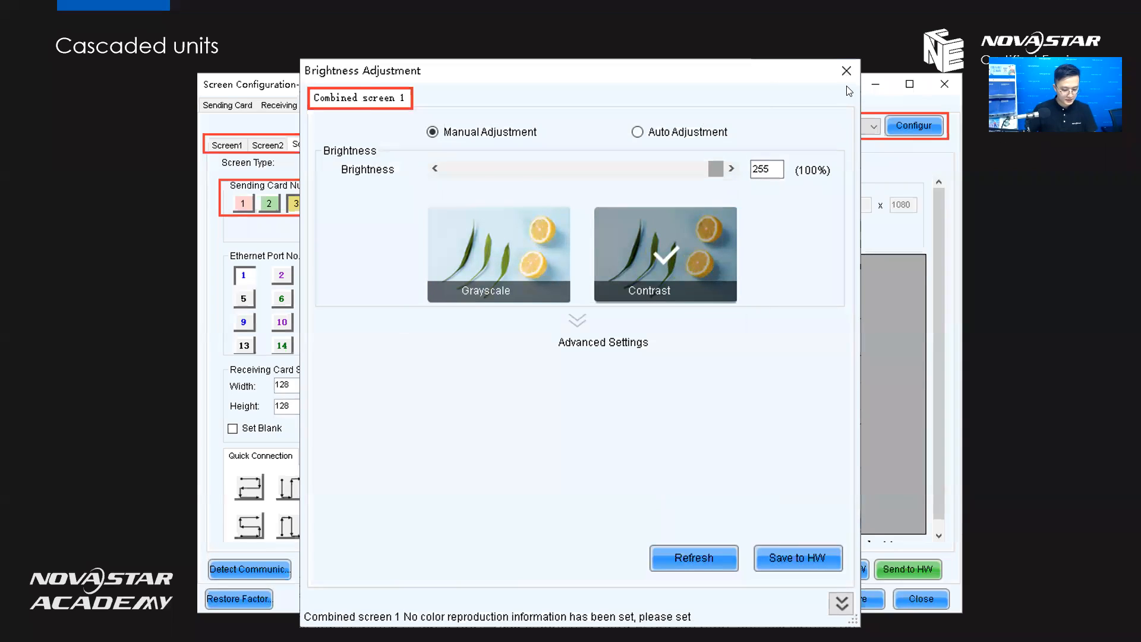